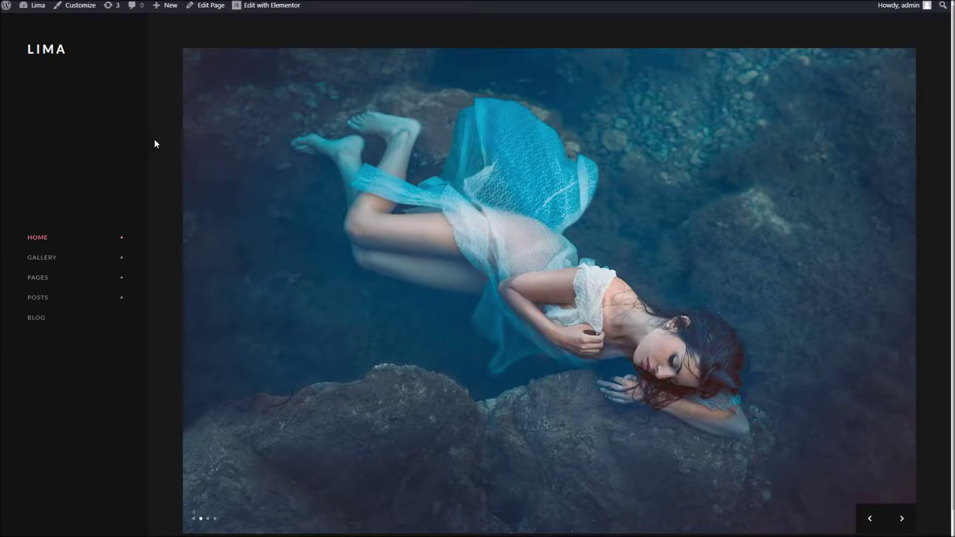
Step: Leave the Lima front-end homepage via the admin bar for the WordPress Dashboard
scroll(235, 232, down, 1)
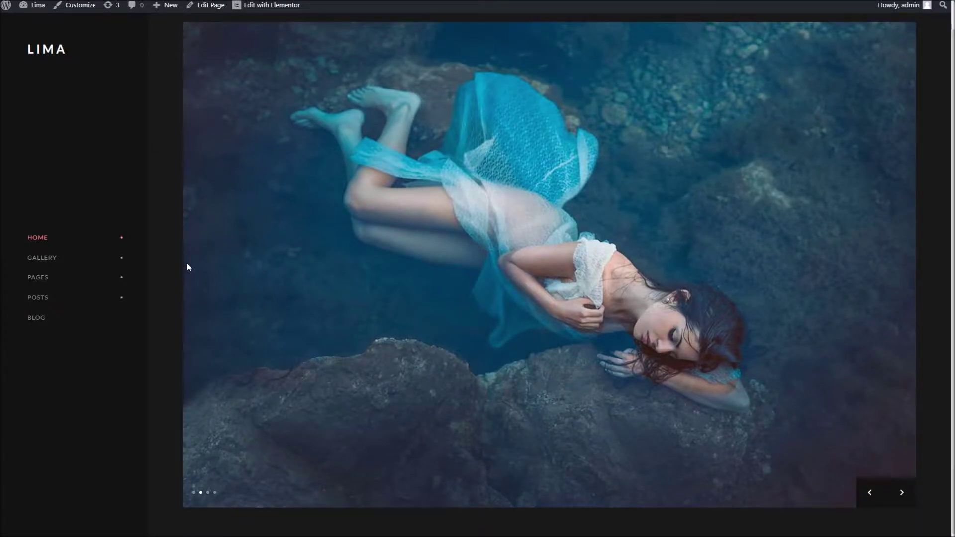
scroll(186, 263, up, 1)
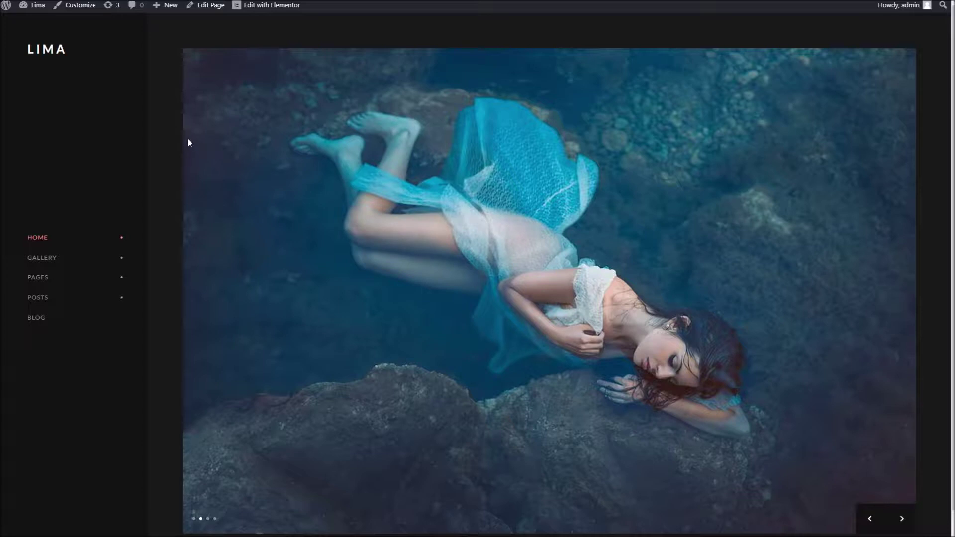
click(75, 7)
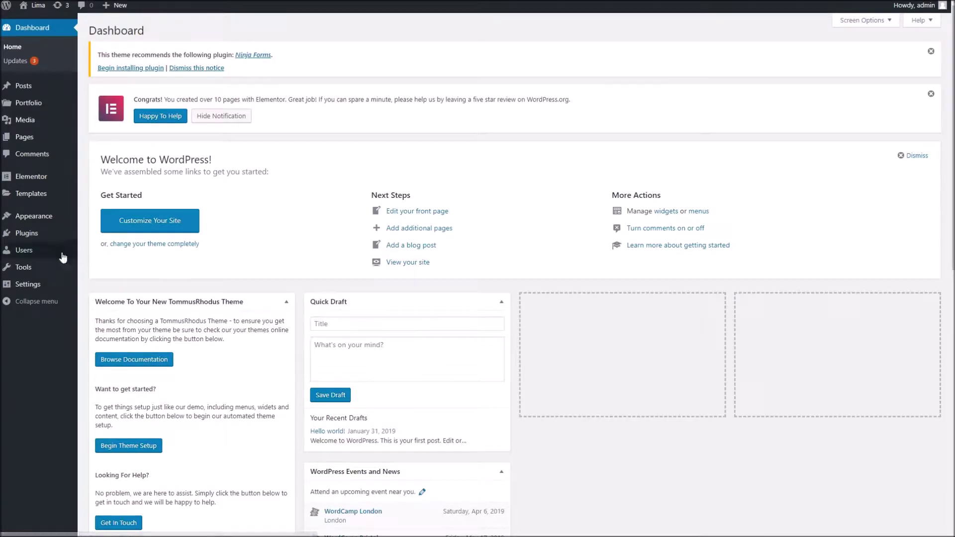
Step: Launch the Lima Child theme Customizer from Appearance > Customize in the sidebar
mouse_move(30, 218)
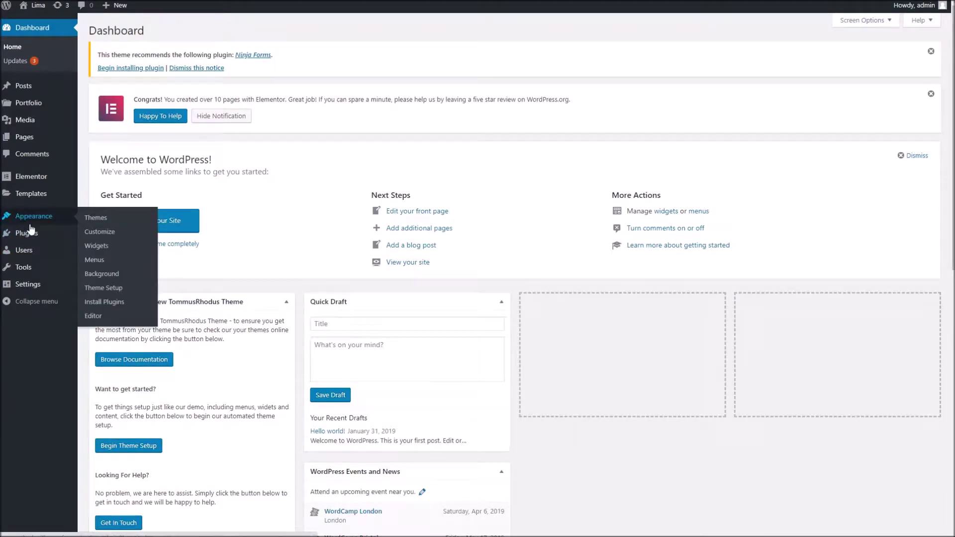
click(158, 276)
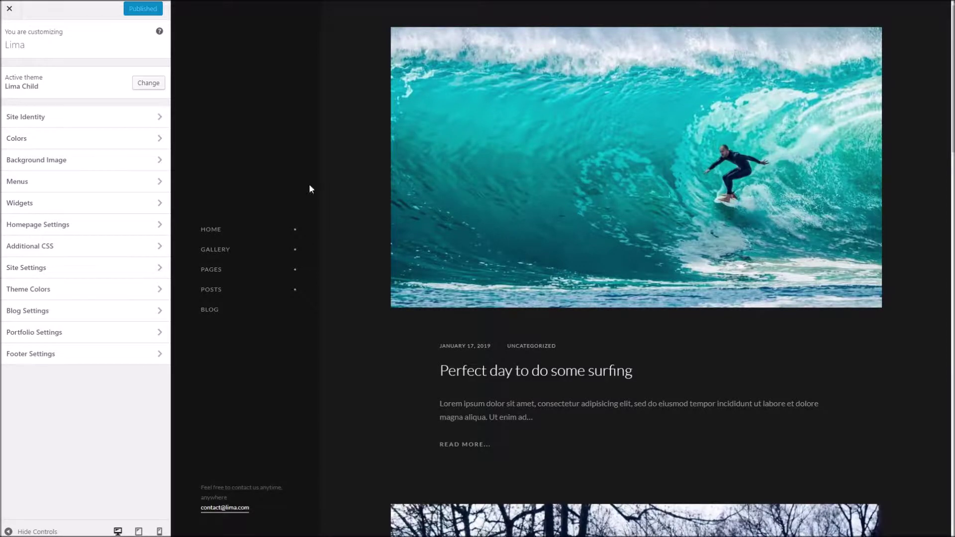
Step: Open Site Identity, showing no logo, the title Lima and the default tagline
scroll(441, 319, down, 14)
scroll(442, 318, down, 9)
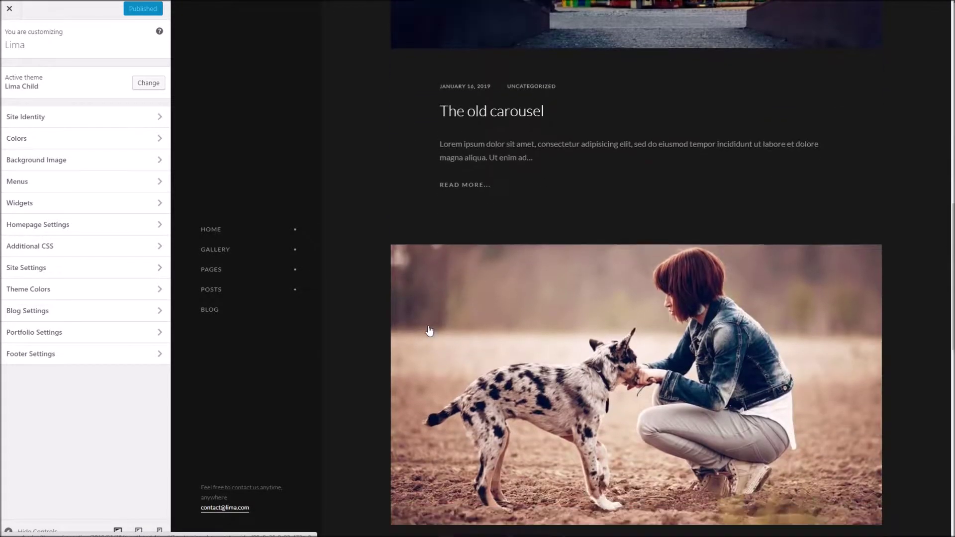
scroll(305, 194, up, 10)
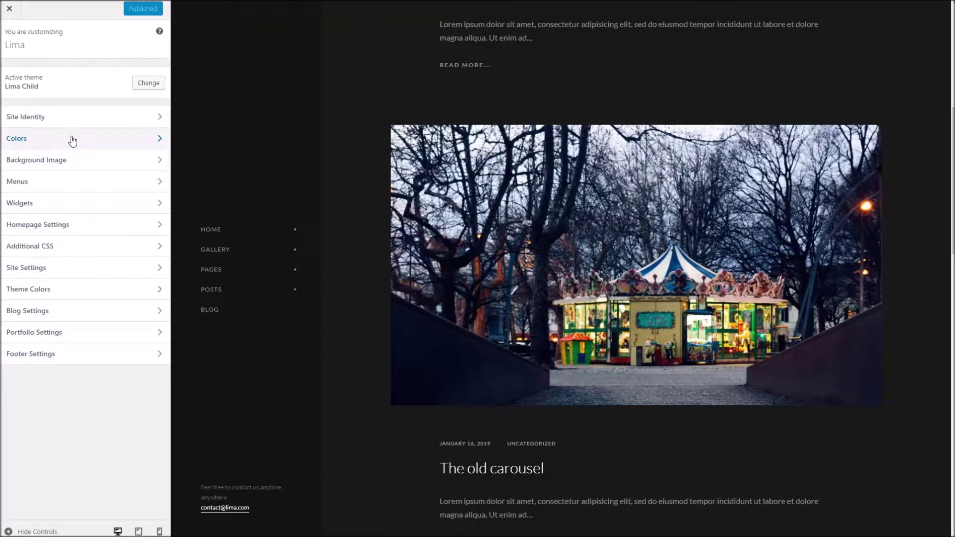
scroll(241, 219, up, 6)
click(32, 118)
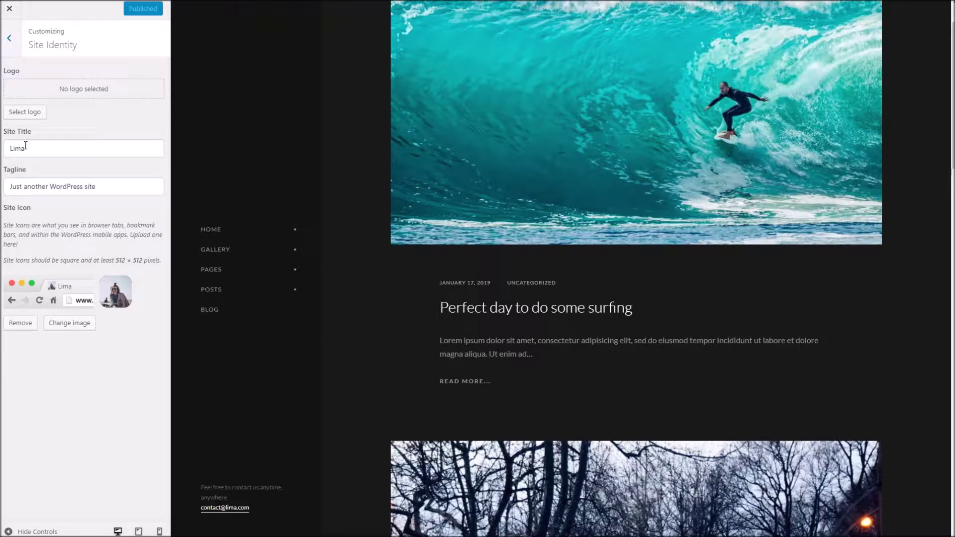
Step: Set sign.png from the Media Library as the site logo, publish, and reload
click(20, 115)
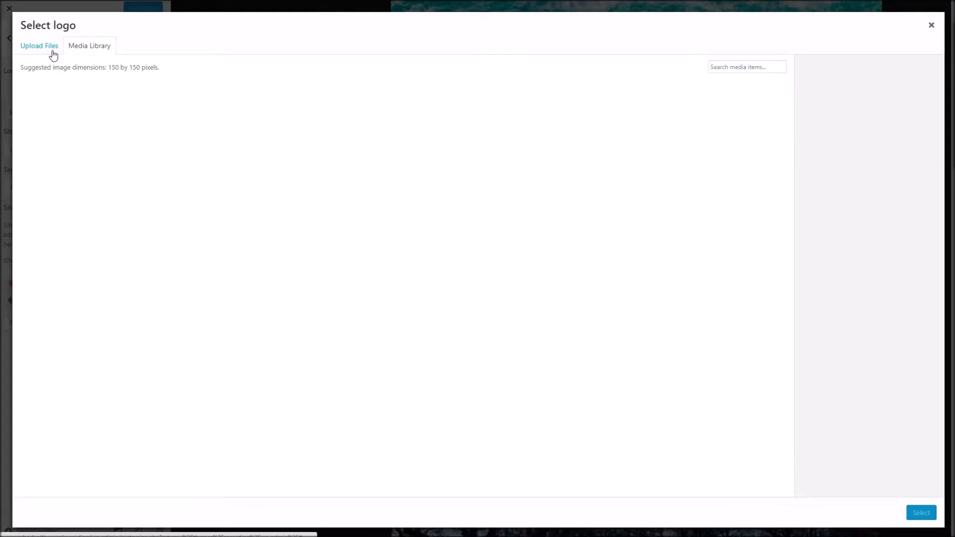
click(72, 56)
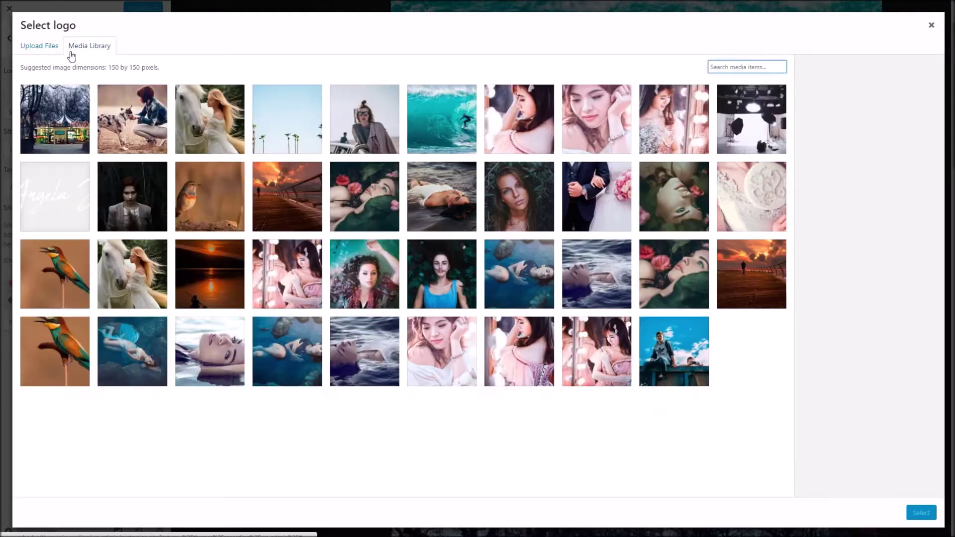
click(72, 192)
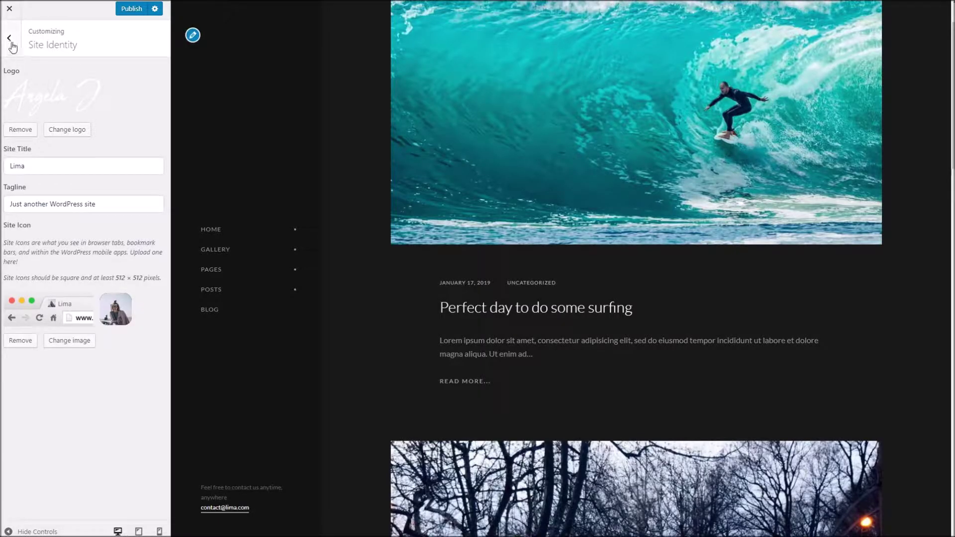
click(132, 9)
right_click(365, 73)
key(F5)
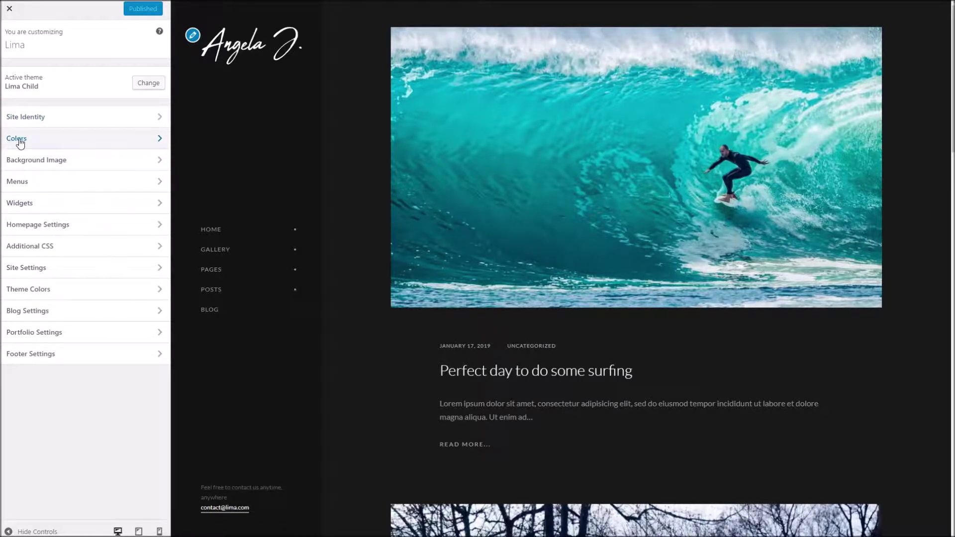
click(98, 146)
click(8, 51)
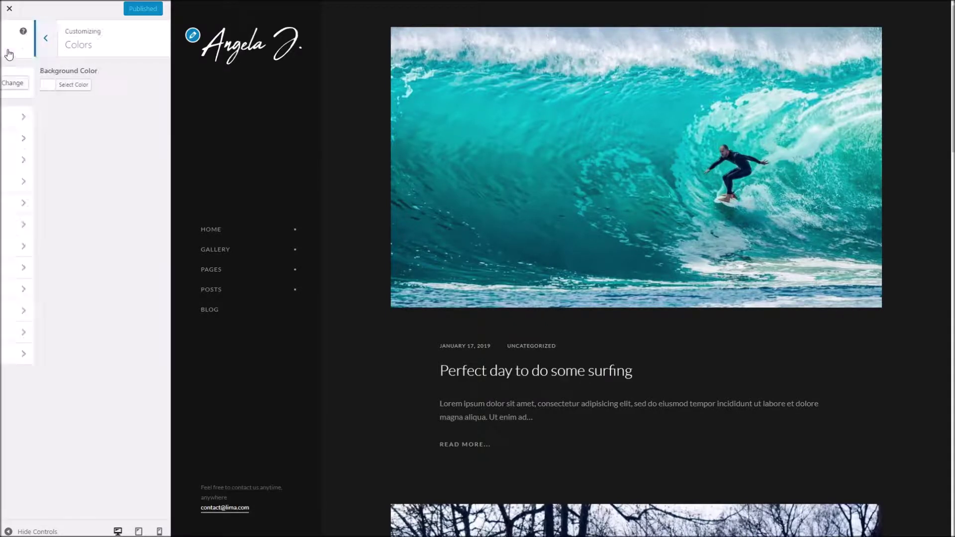
click(67, 158)
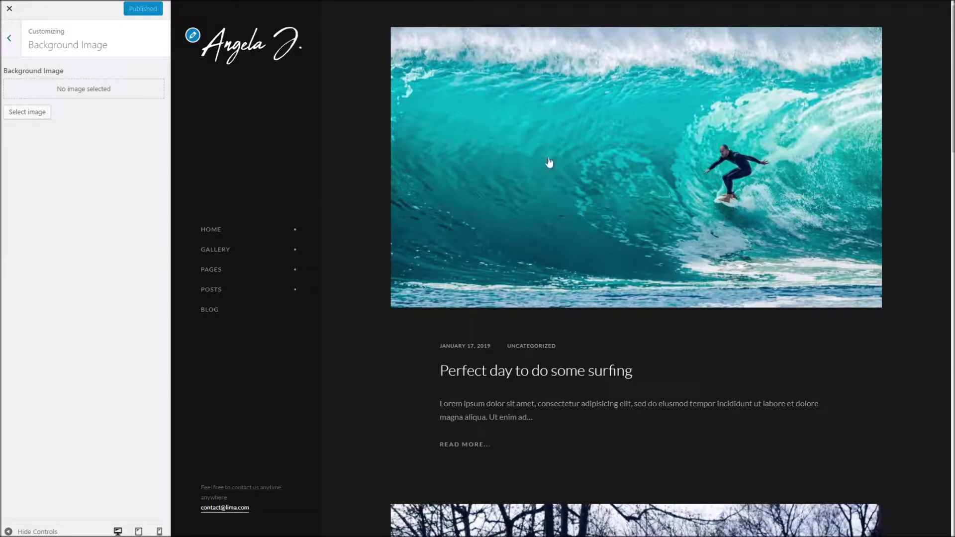
click(9, 38)
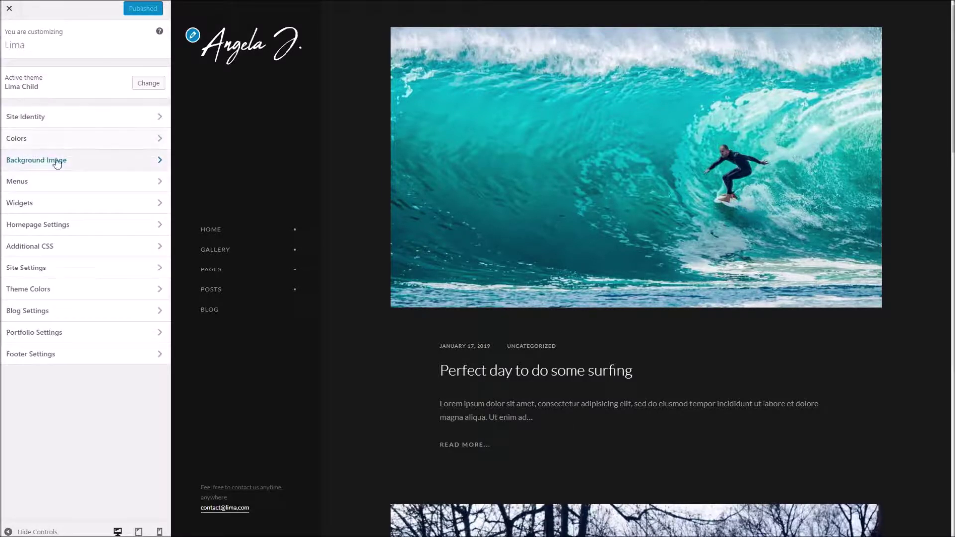
click(48, 185)
click(9, 37)
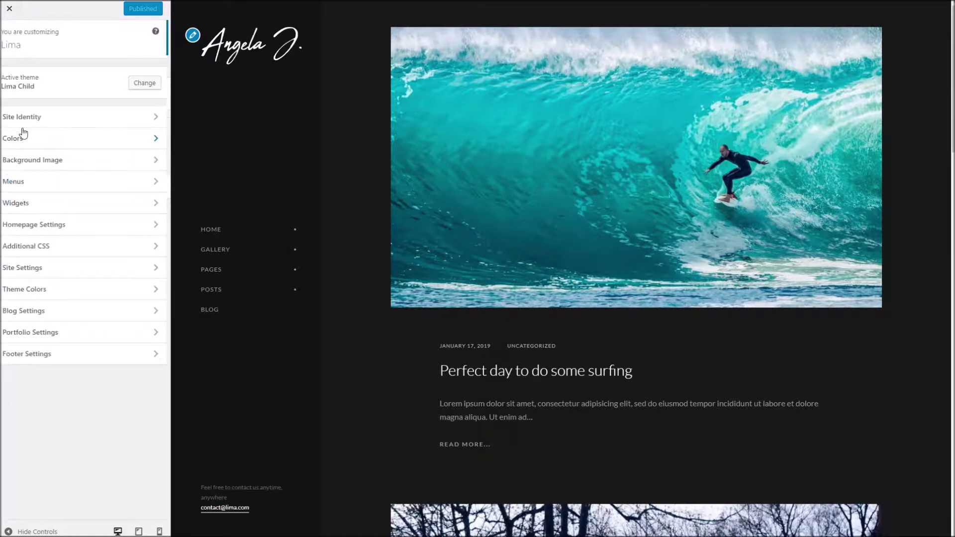
click(30, 209)
click(9, 38)
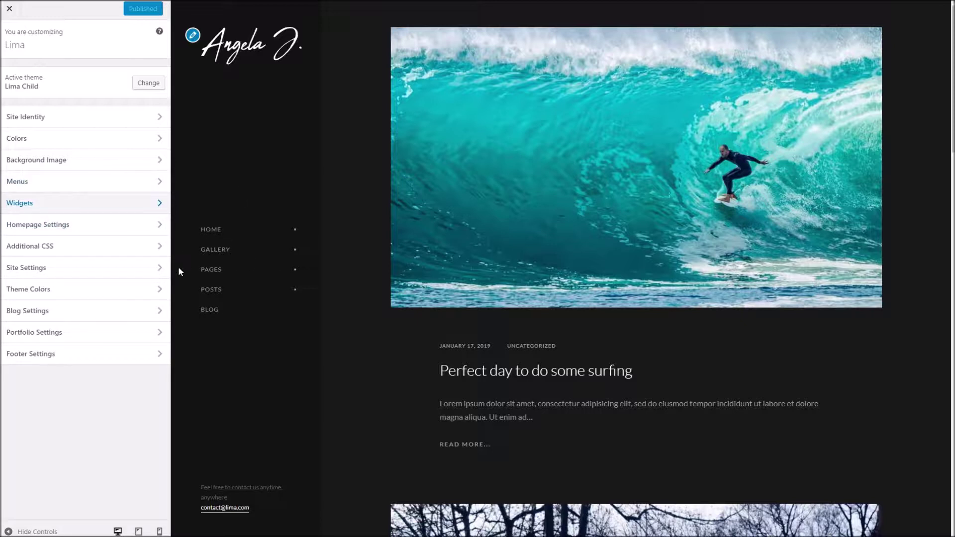
Step: Set the homepage to the static page Veronica, keeping Blog as the posts page
click(47, 235)
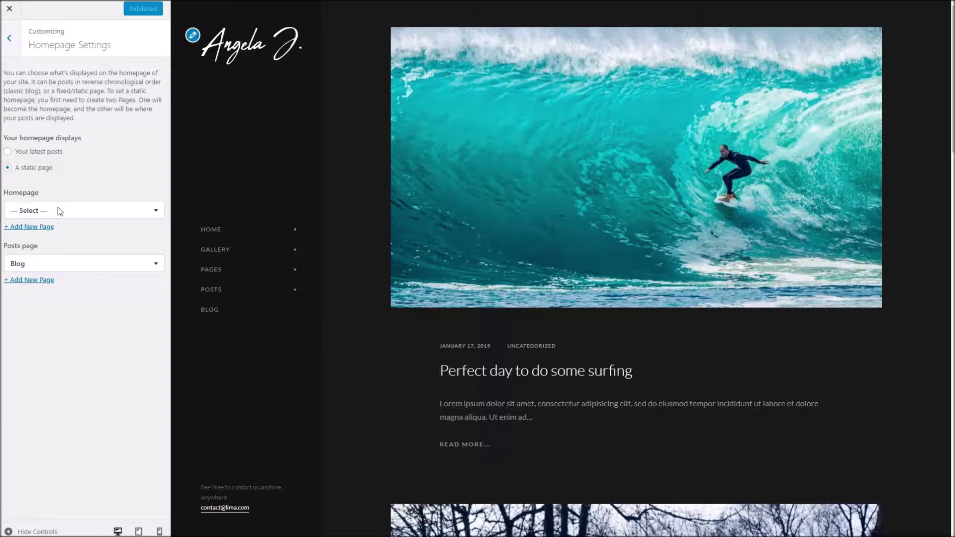
click(60, 211)
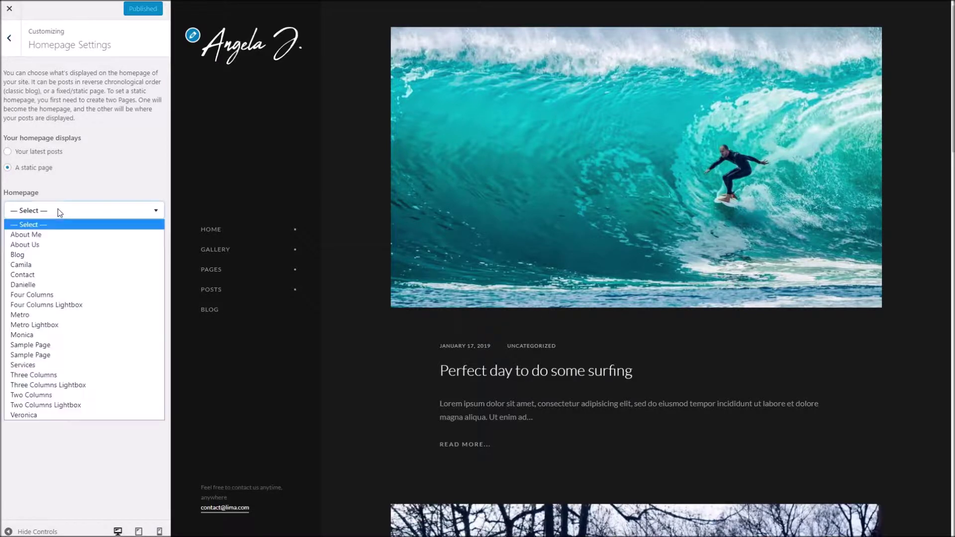
click(60, 414)
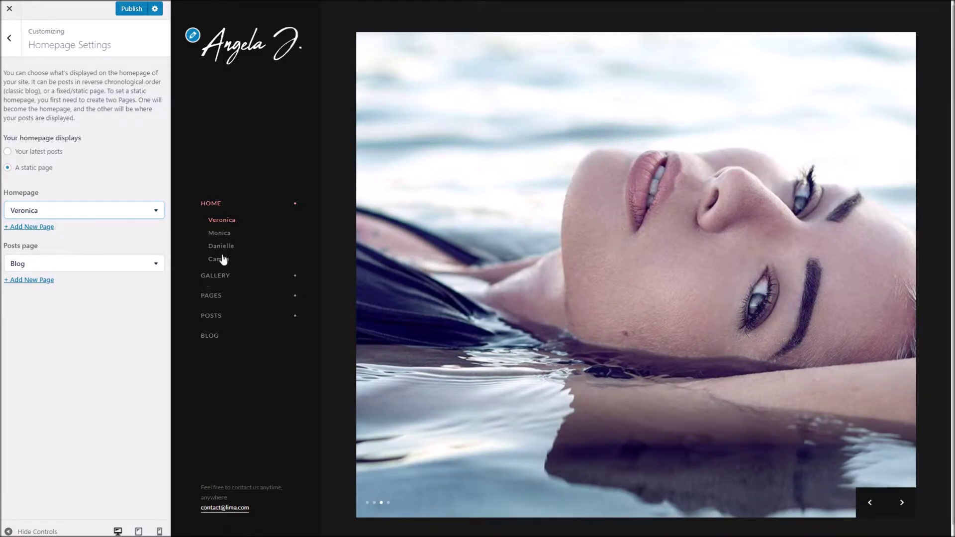
click(9, 38)
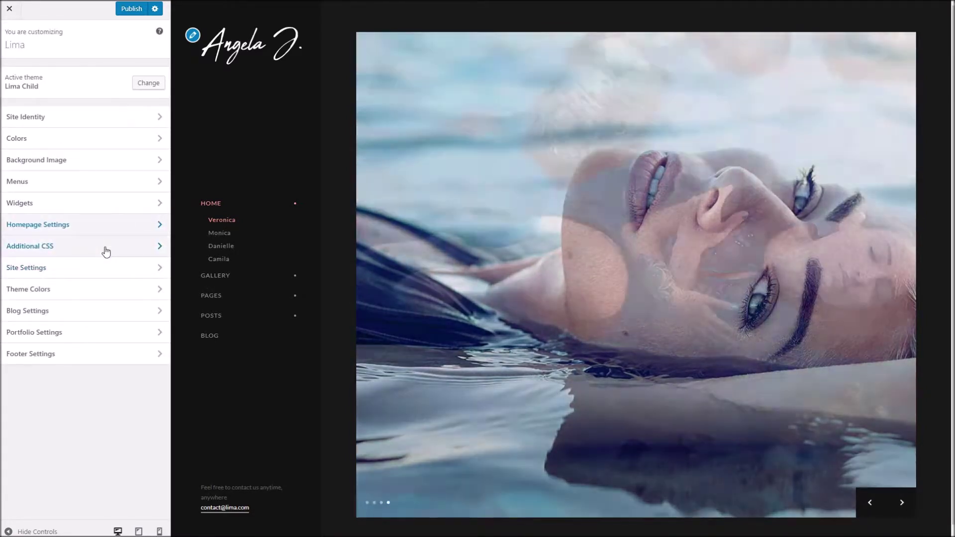
click(104, 248)
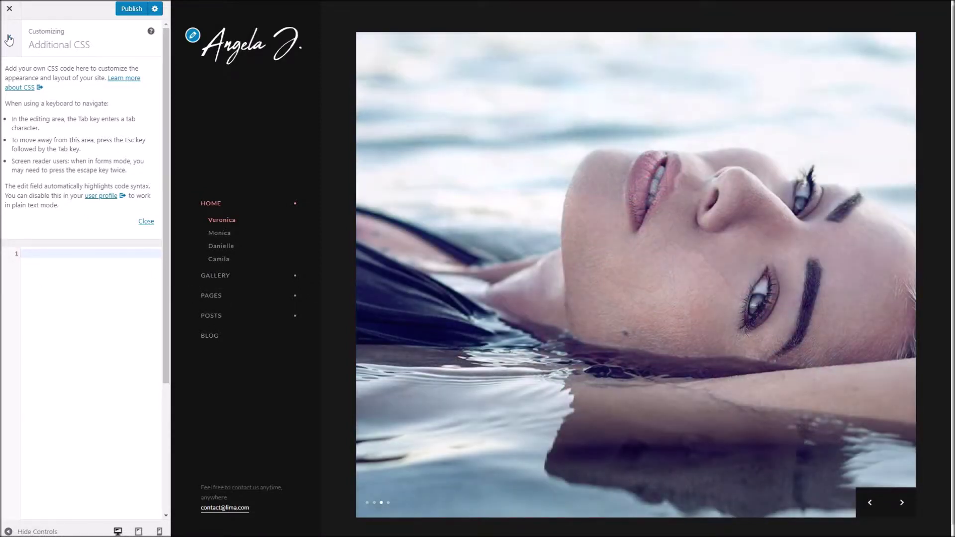
click(8, 40)
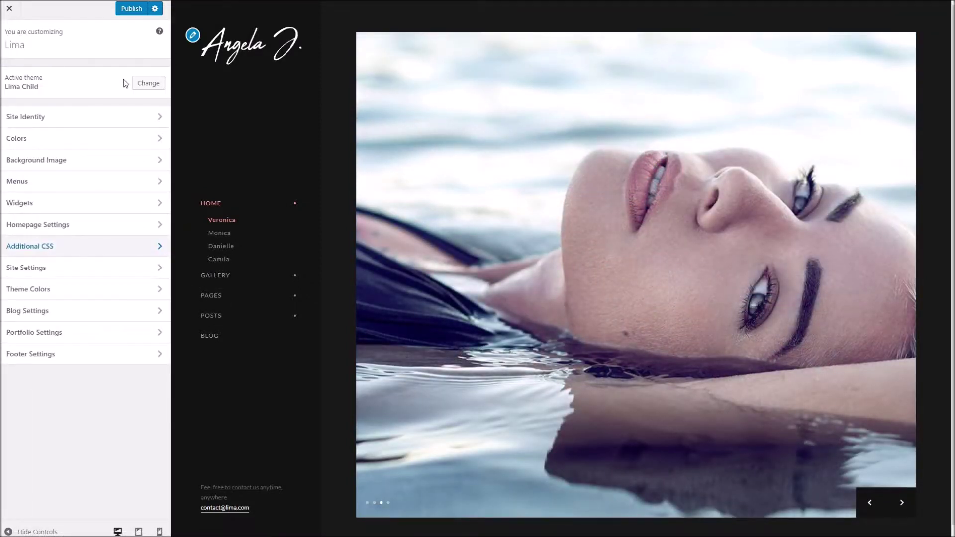
click(90, 269)
Step: Check Header Settings, toggle Show Preloader, and view the Lato typography fields
click(35, 80)
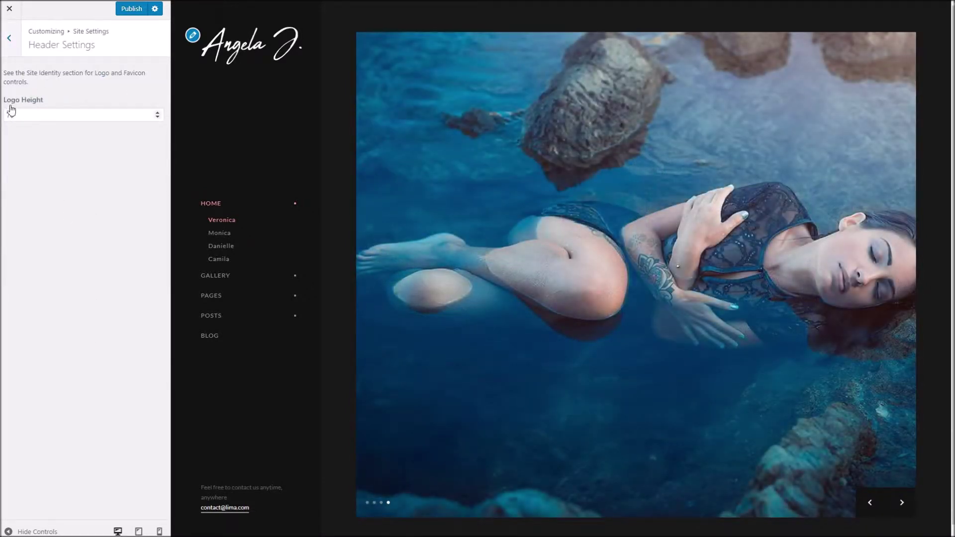
click(10, 47)
click(66, 95)
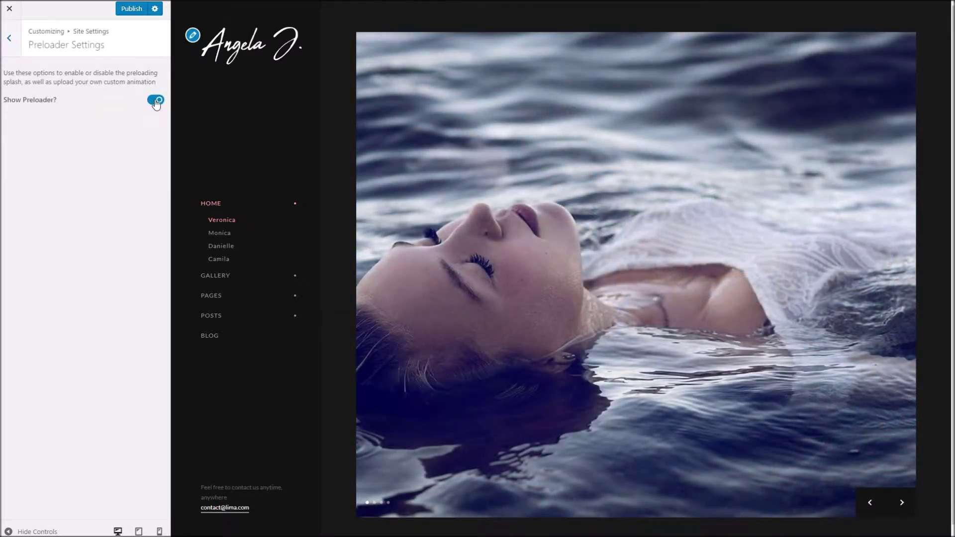
click(156, 101)
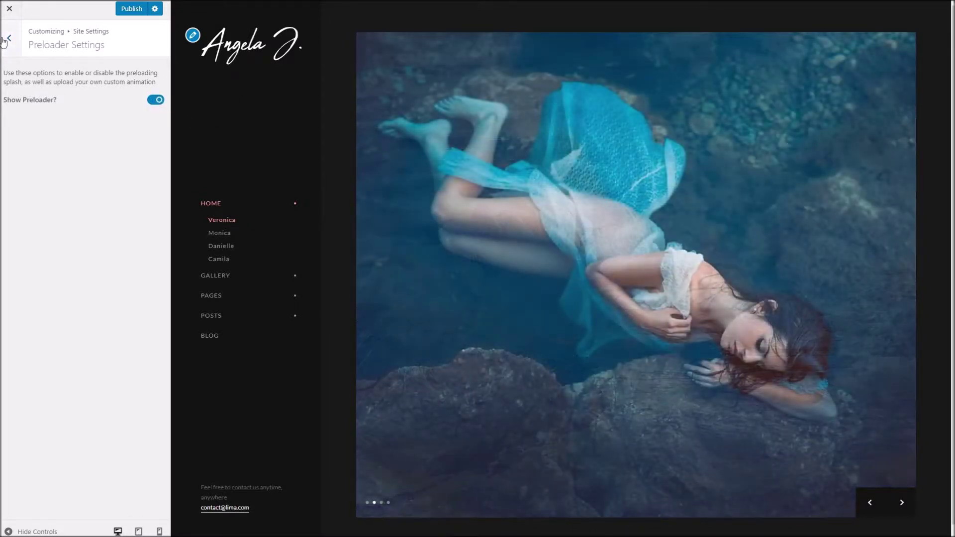
click(9, 38)
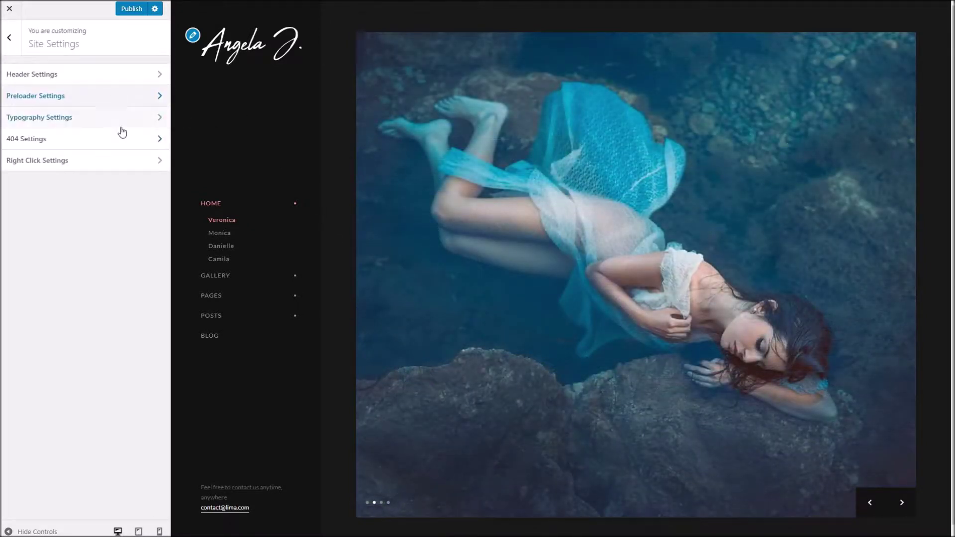
click(80, 117)
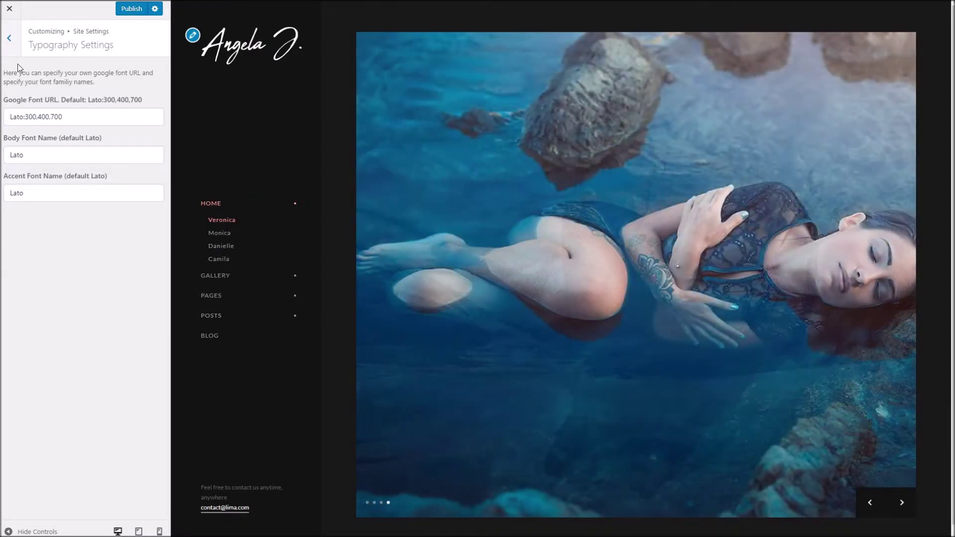
click(9, 38)
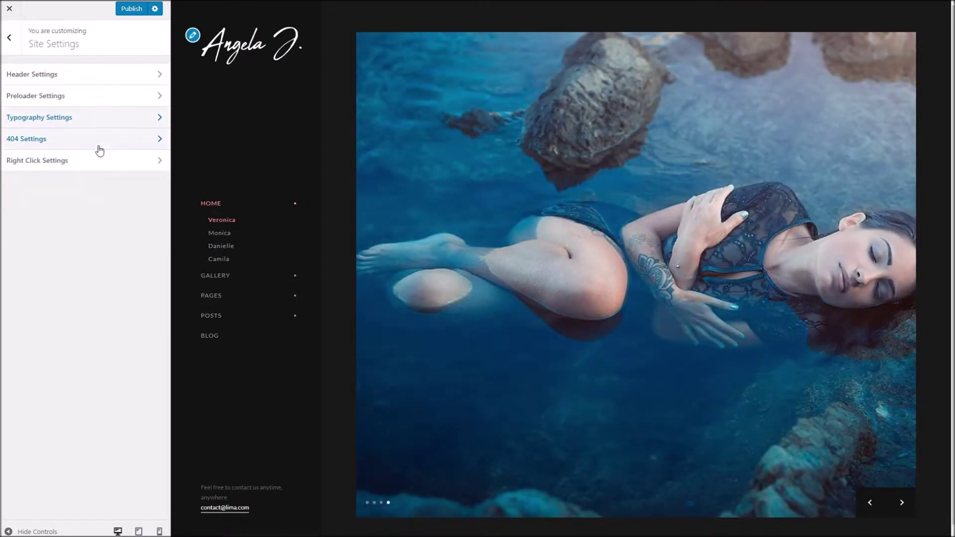
Step: View 404 Settings, then open Right Click Settings and test the block on the preview
click(82, 143)
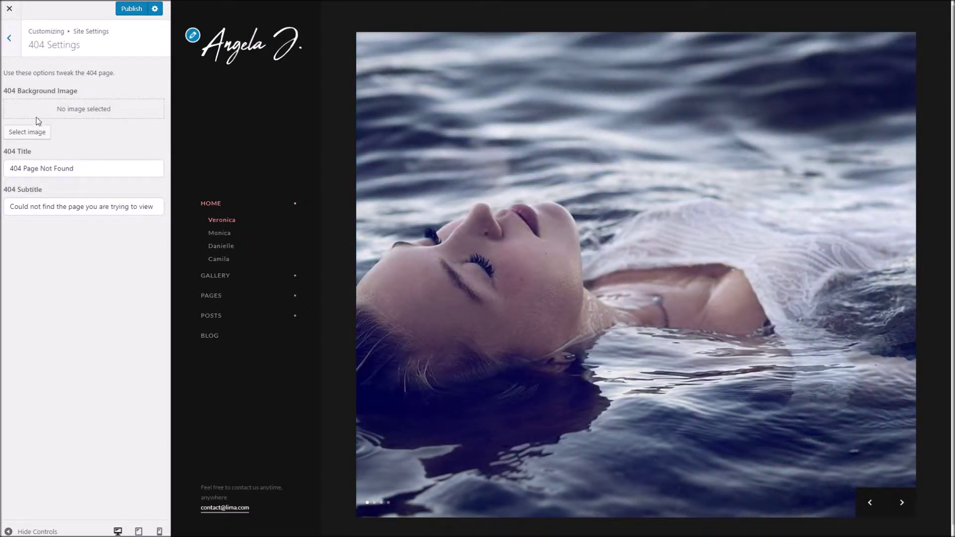
click(9, 43)
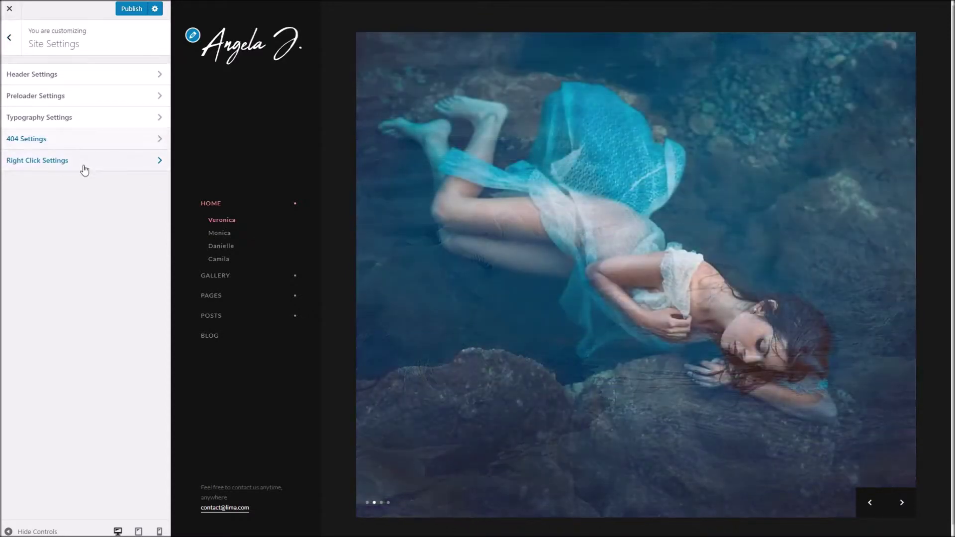
click(84, 167)
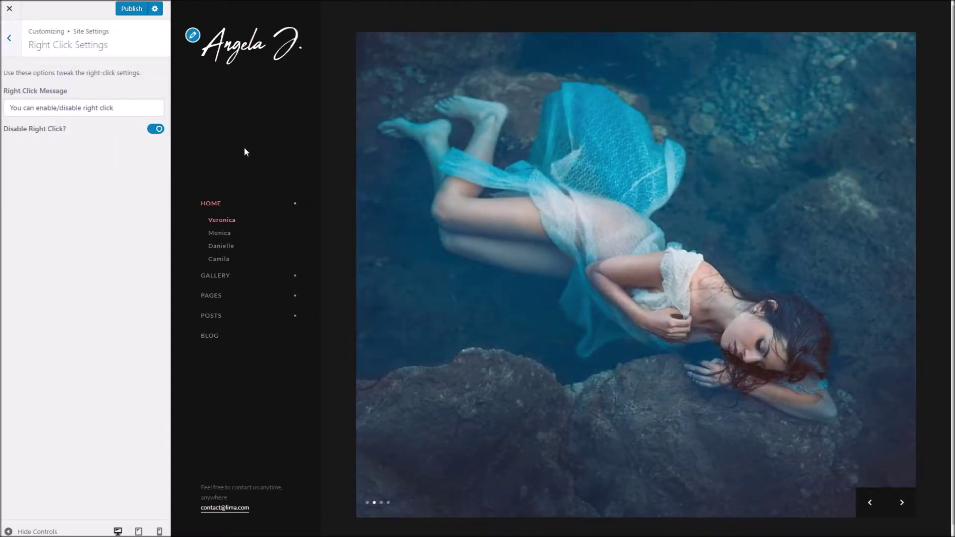
right_click(322, 144)
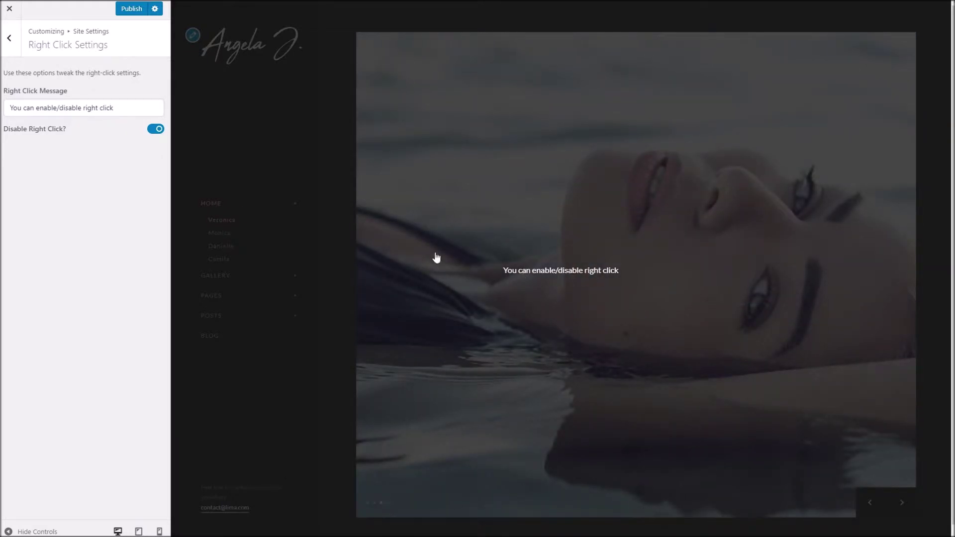
Step: Switch off Disable Right Click, publish, and return to the main section list
click(155, 130)
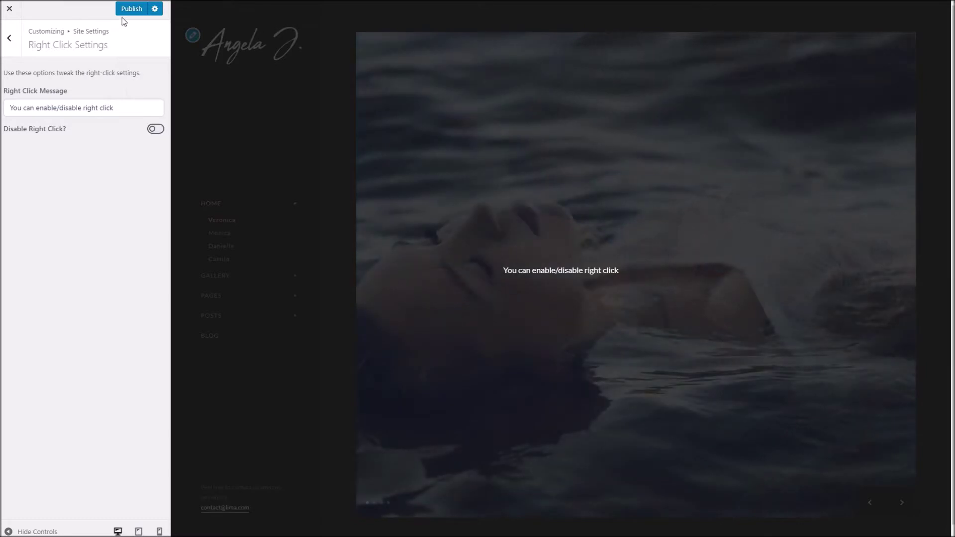
click(124, 15)
click(14, 38)
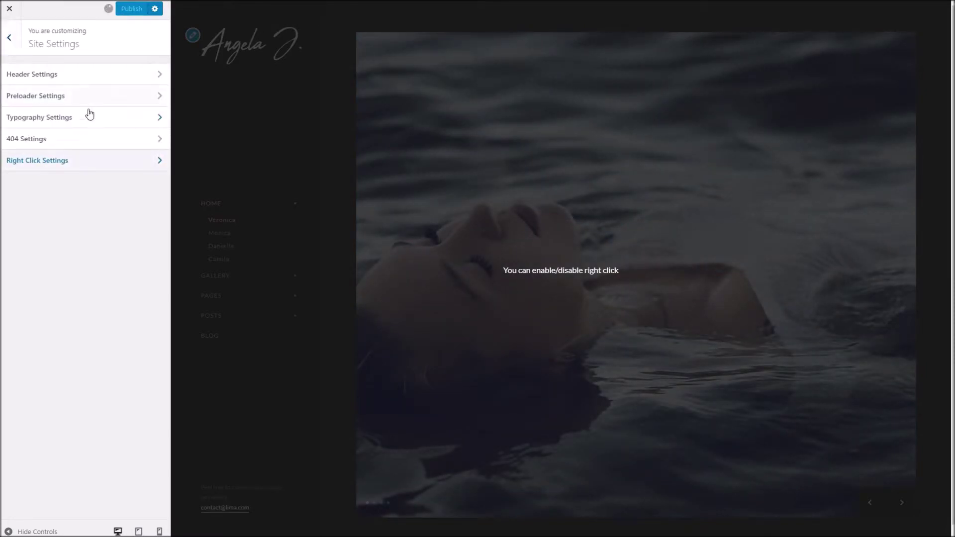
click(11, 43)
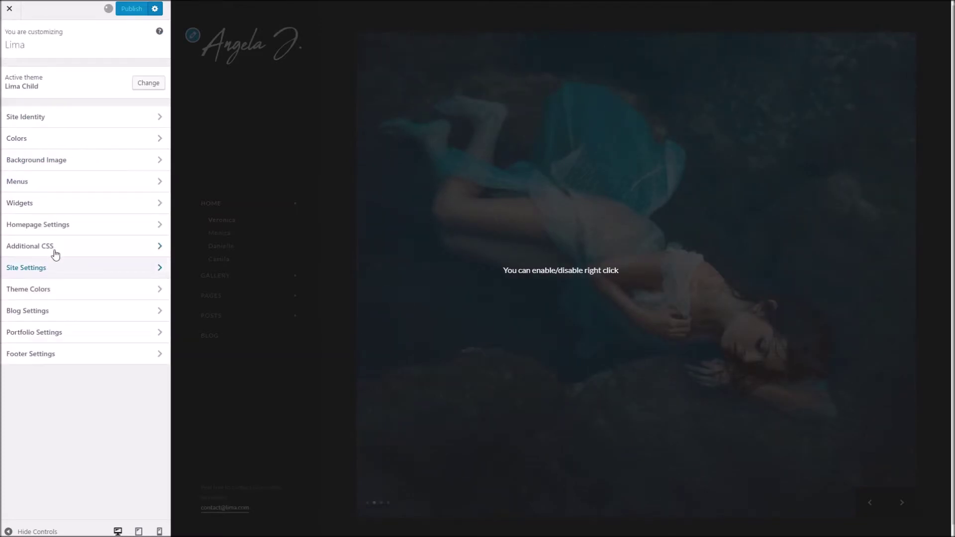
Step: Open All Theme Colors after a page reload and make the Preloader Background purple
click(73, 295)
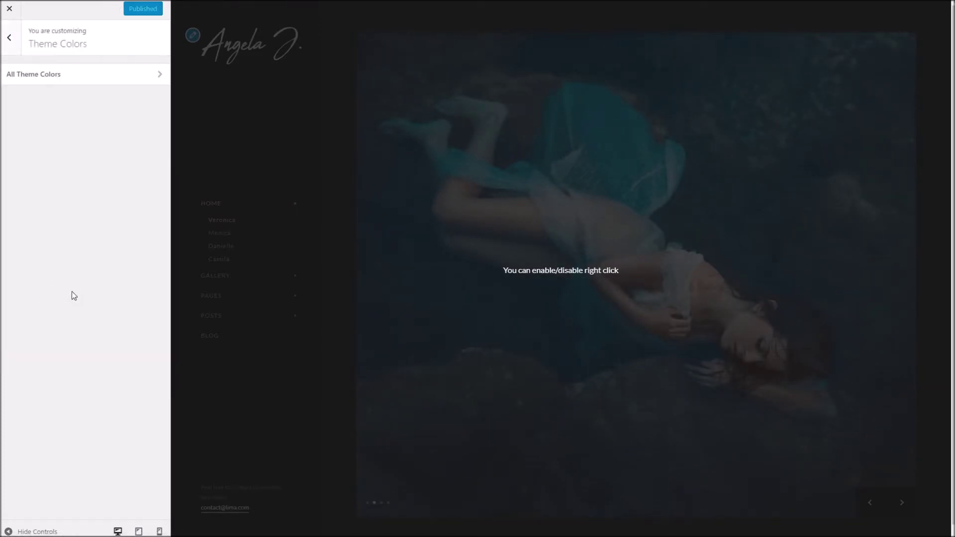
click(81, 74)
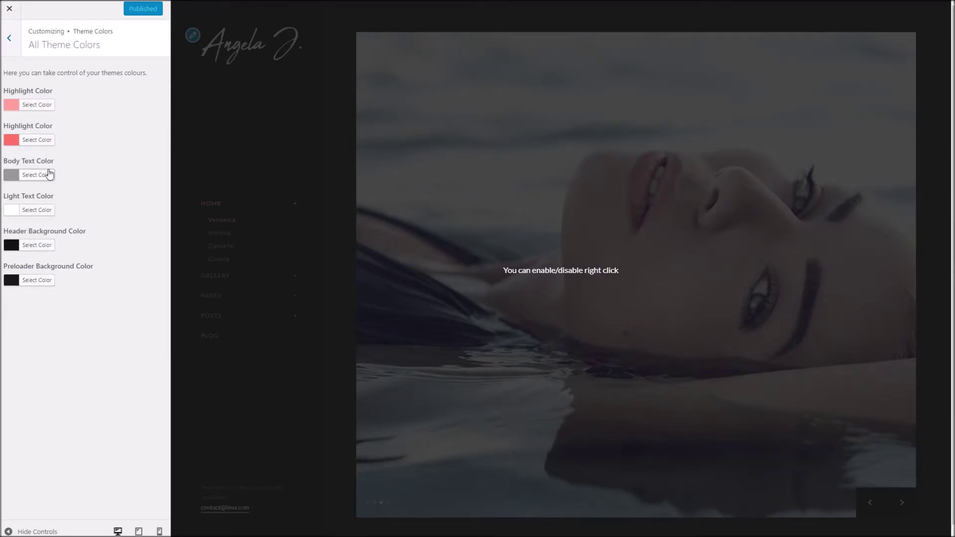
right_click(437, 3)
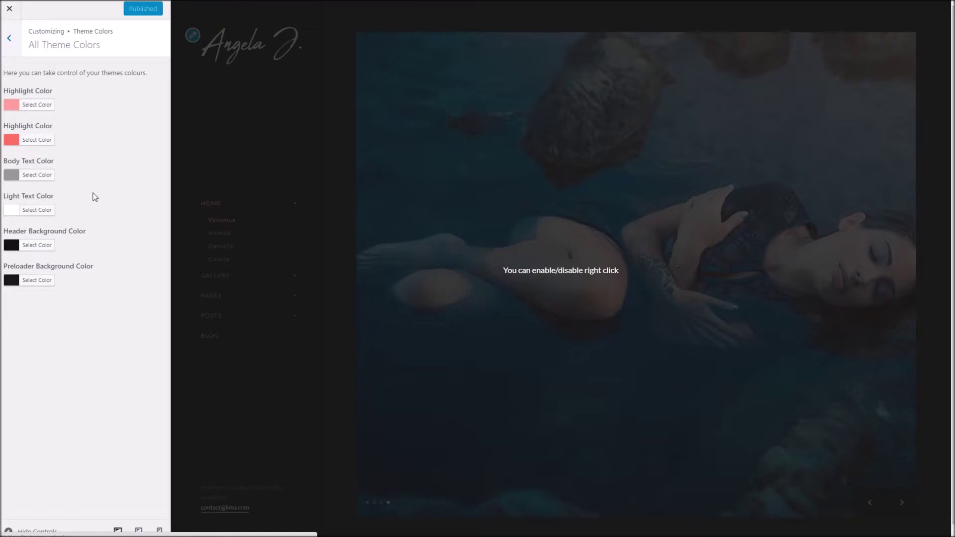
key(F5)
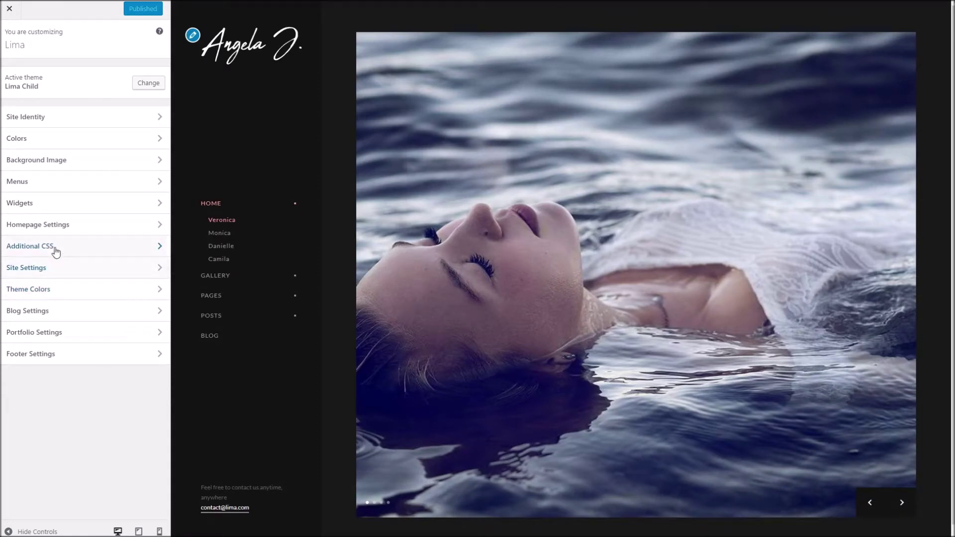
click(31, 289)
click(31, 71)
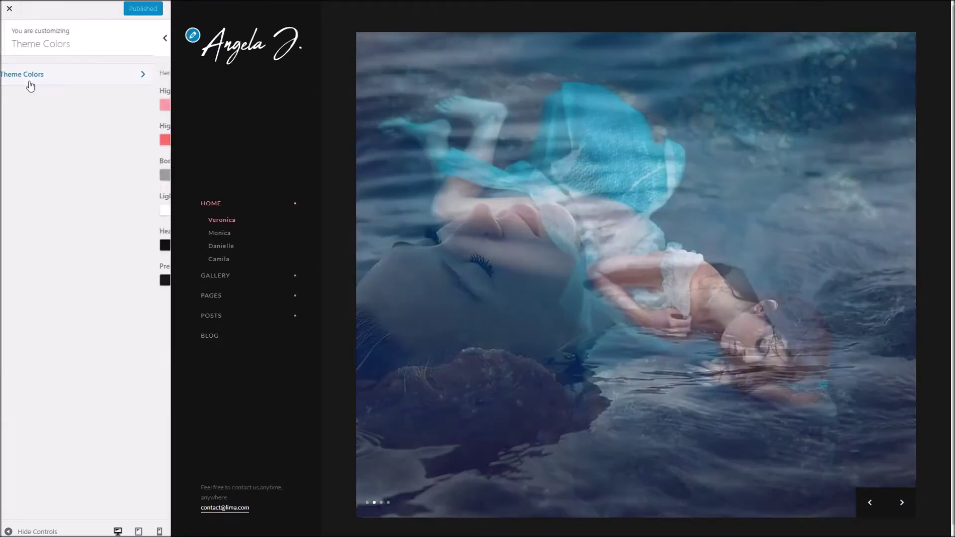
click(38, 280)
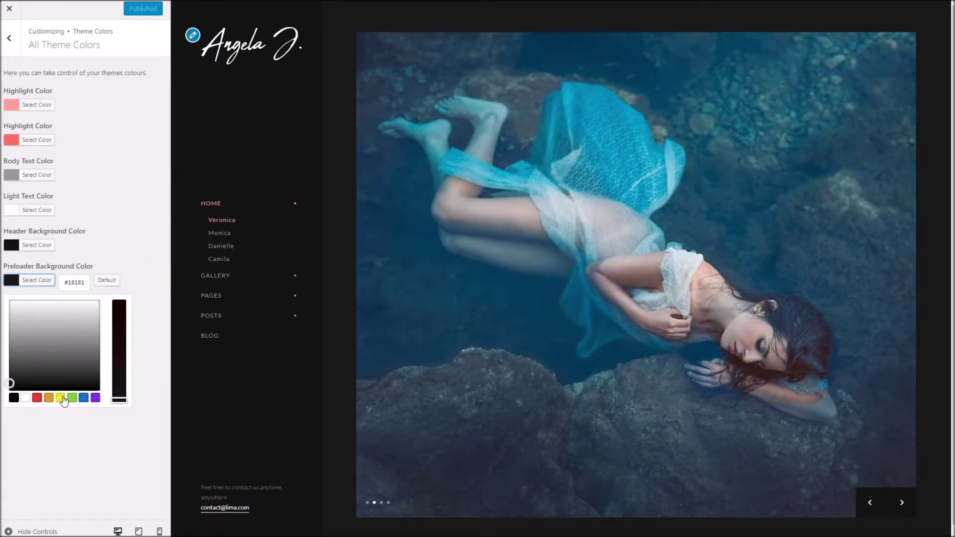
click(95, 398)
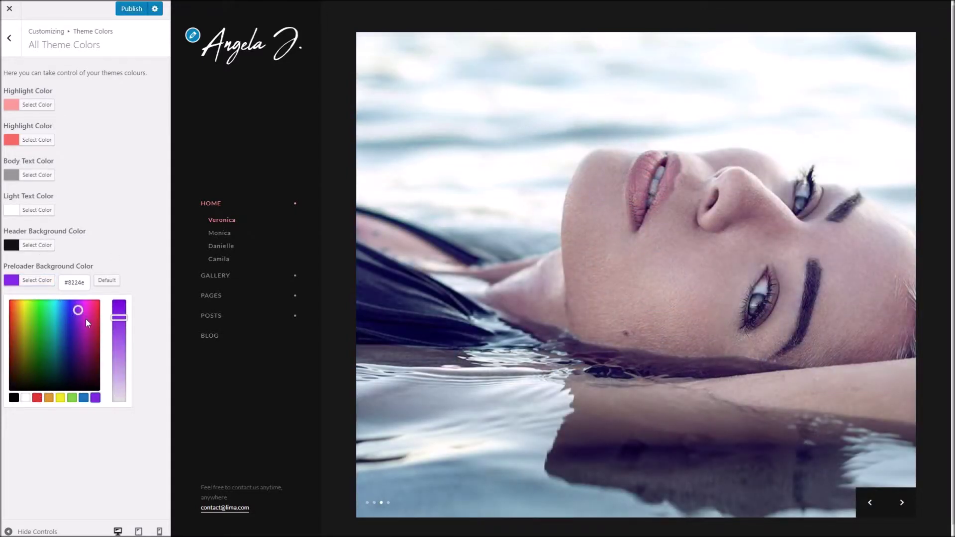
drag(86, 313, 78, 304)
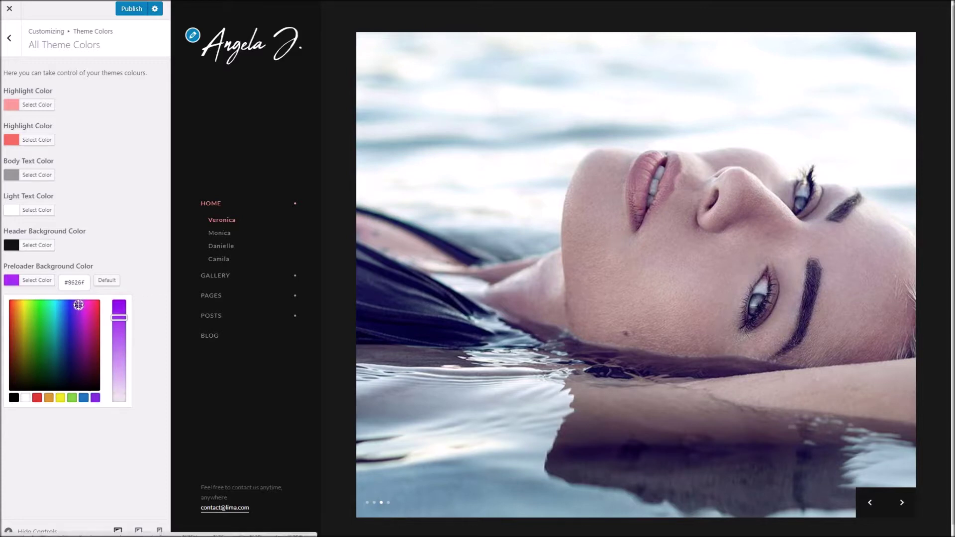
Step: Make the highlight colours teal and light blue, the header background blue #1e73be, and publish
click(44, 139)
click(56, 175)
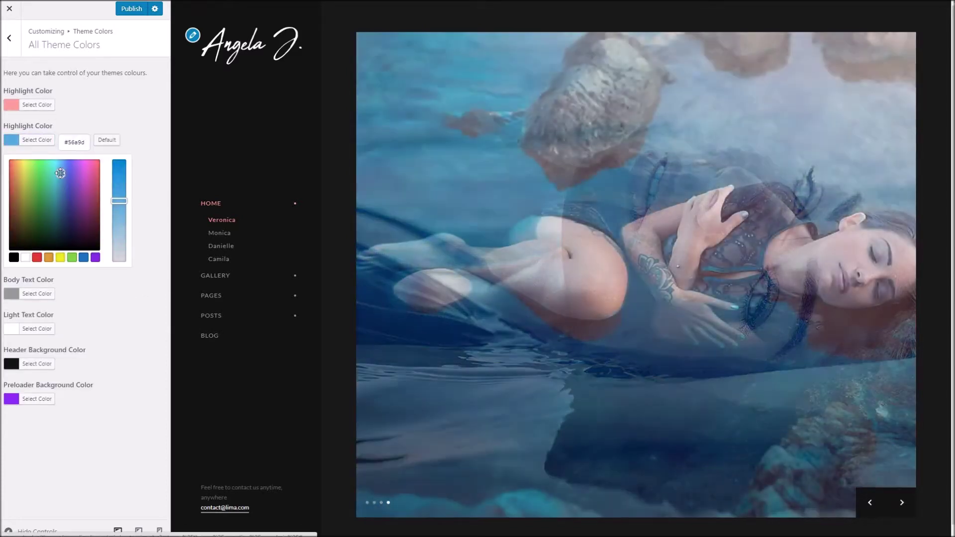
click(37, 104)
drag(64, 148, 52, 161)
click(132, 60)
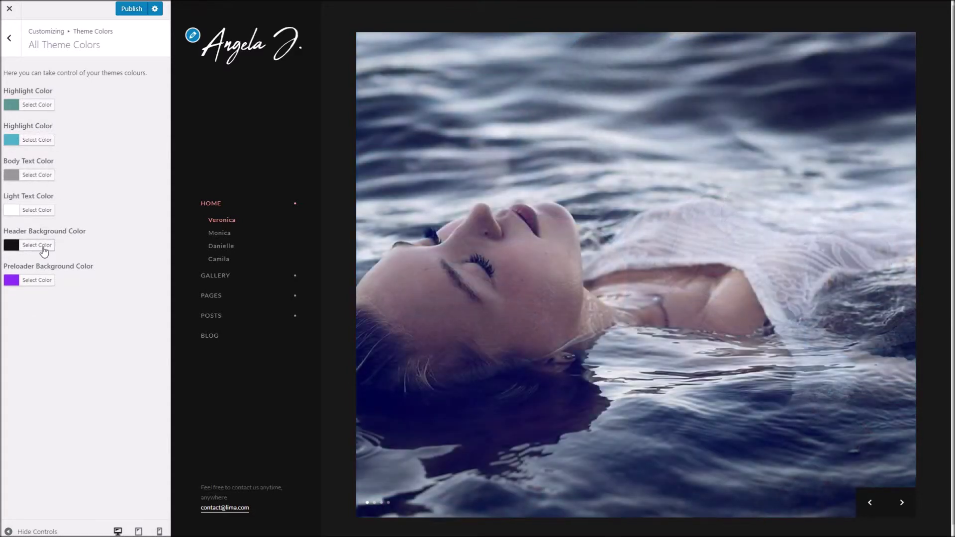
click(43, 250)
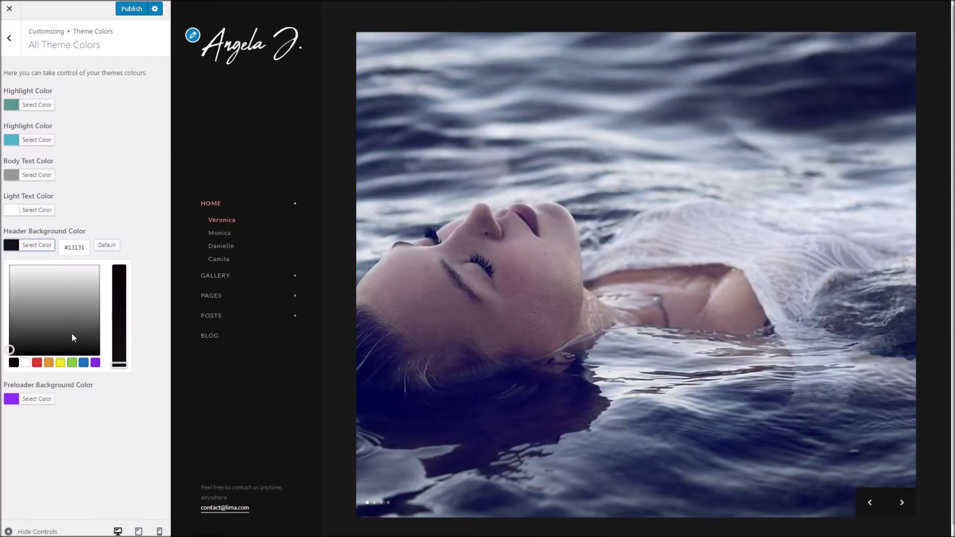
click(83, 363)
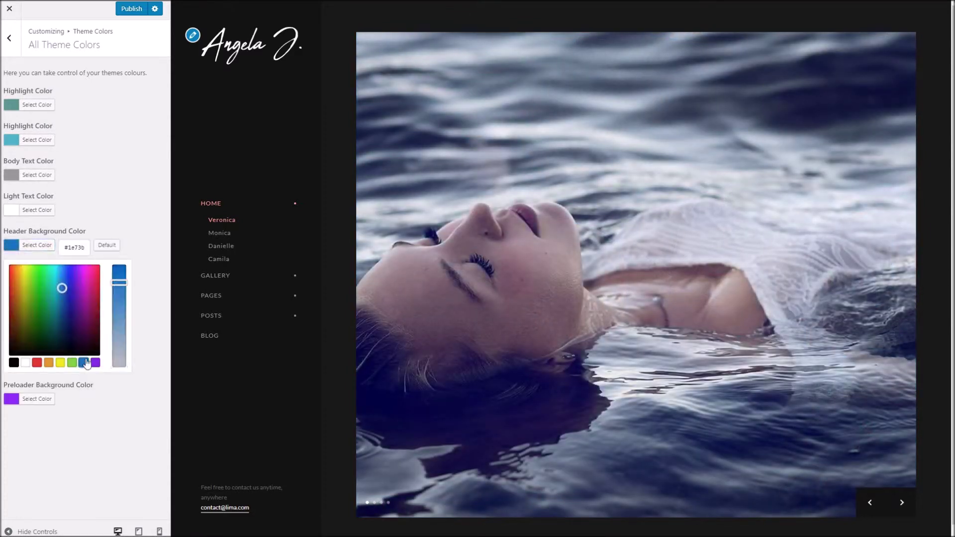
click(134, 12)
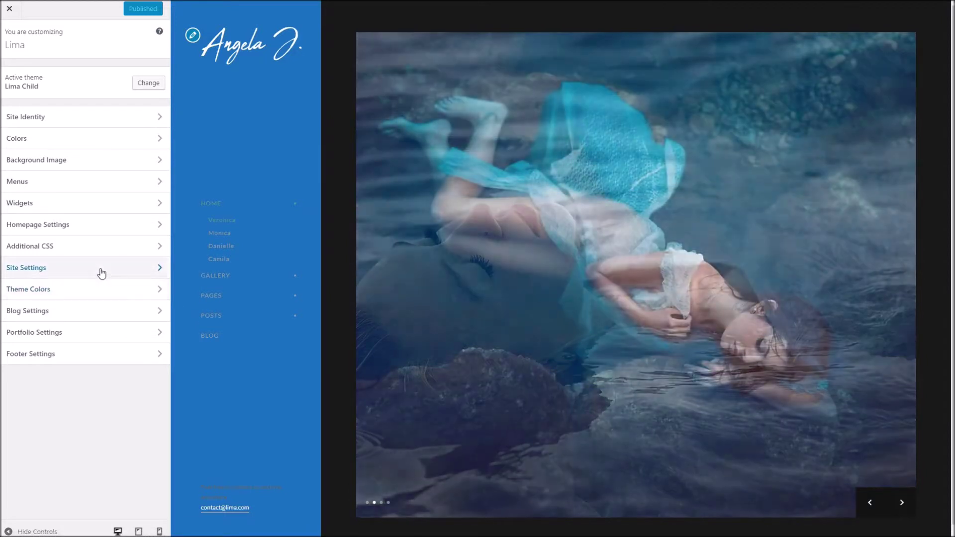
Step: Reset the Preloader Background and Header Background colours to their defaults
click(99, 289)
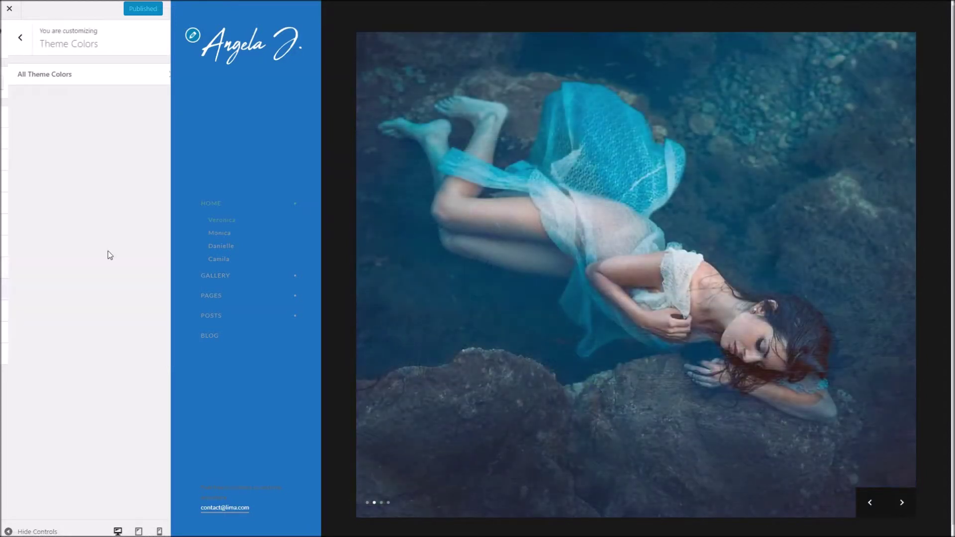
click(53, 76)
click(37, 280)
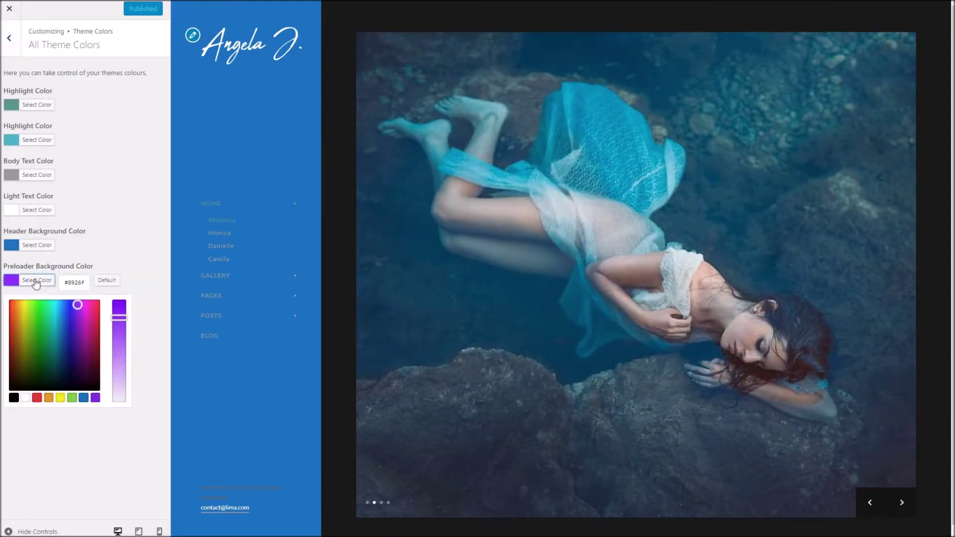
click(107, 281)
click(40, 245)
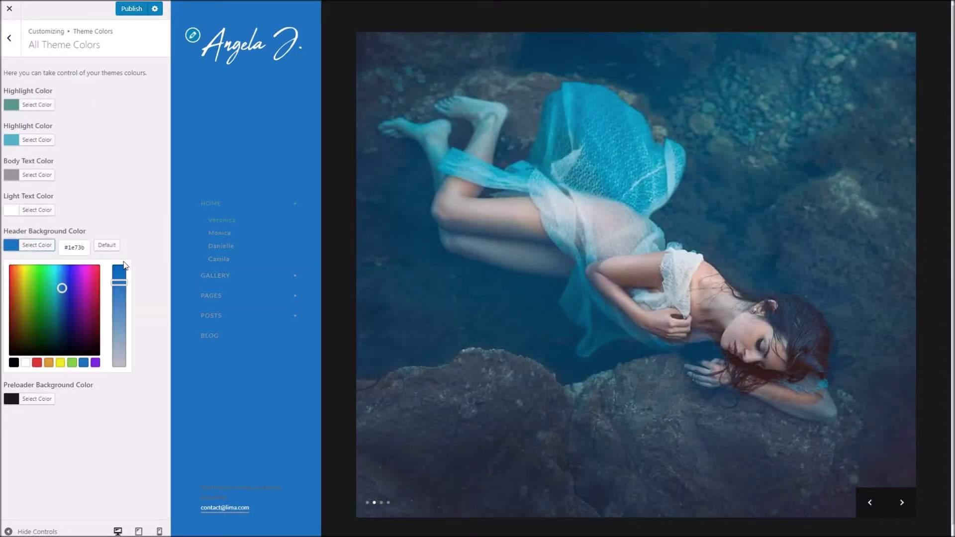
click(98, 244)
Step: Reset both Highlight colours to default and return to the main Customizer menu
click(38, 105)
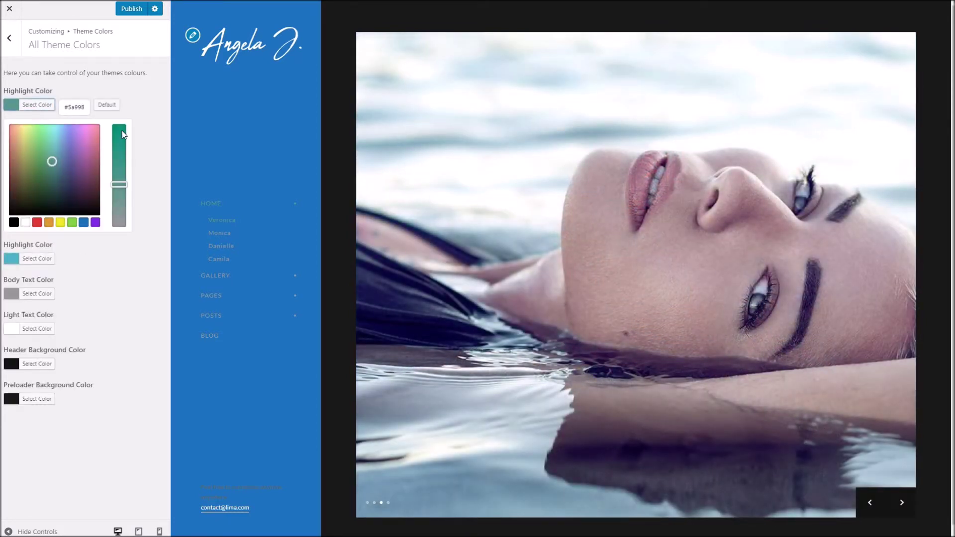
click(106, 104)
click(37, 106)
click(38, 140)
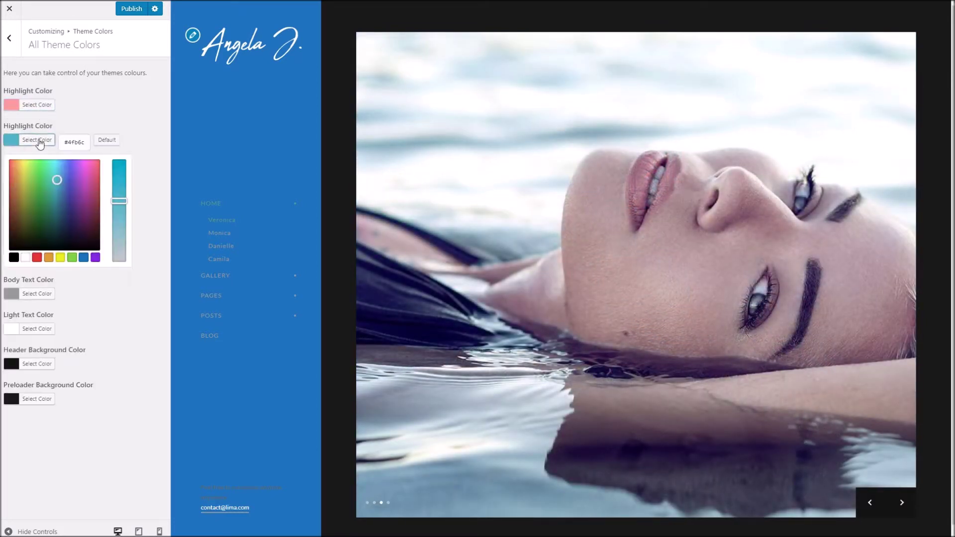
click(111, 141)
click(19, 50)
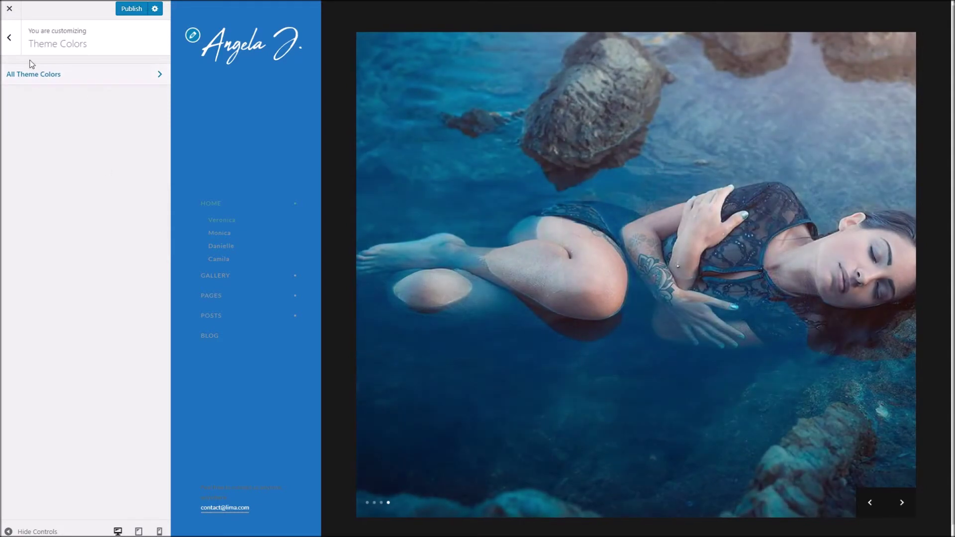
click(15, 40)
Step: Hide date, category, tags and featured image on single blog posts, then publish
click(66, 311)
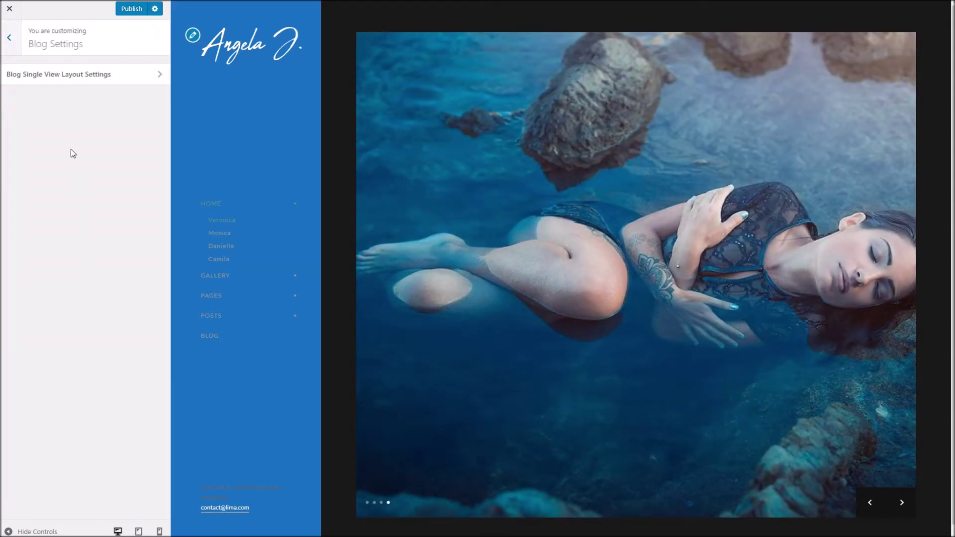
click(57, 76)
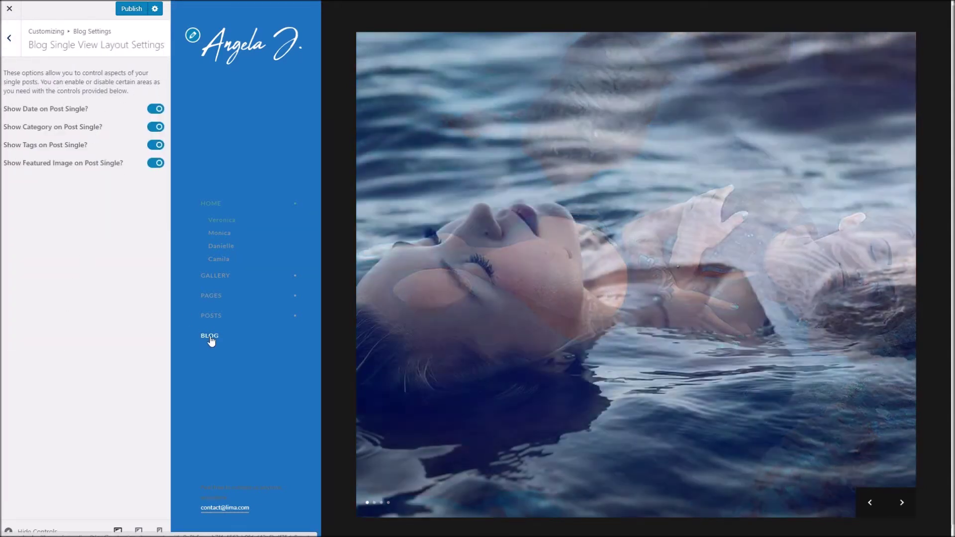
click(208, 336)
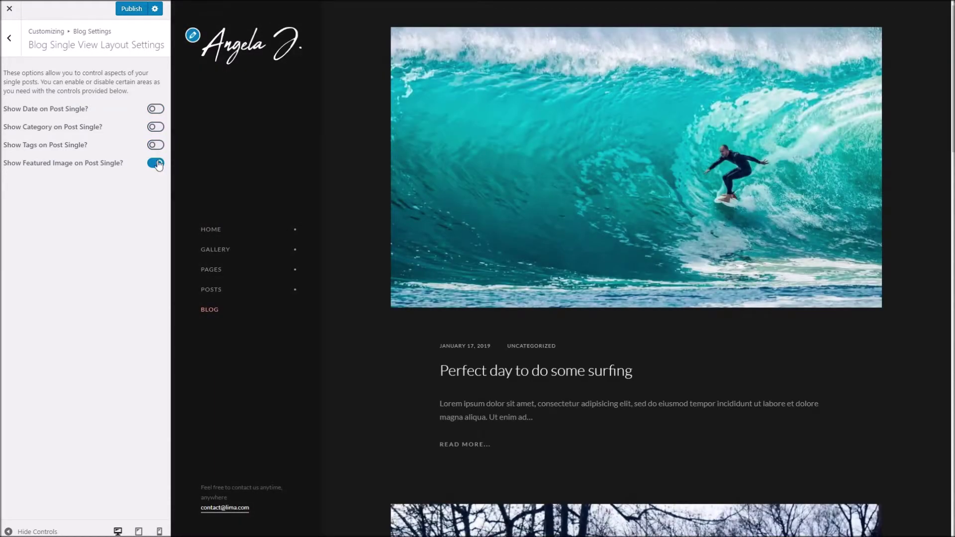
click(155, 162)
click(130, 12)
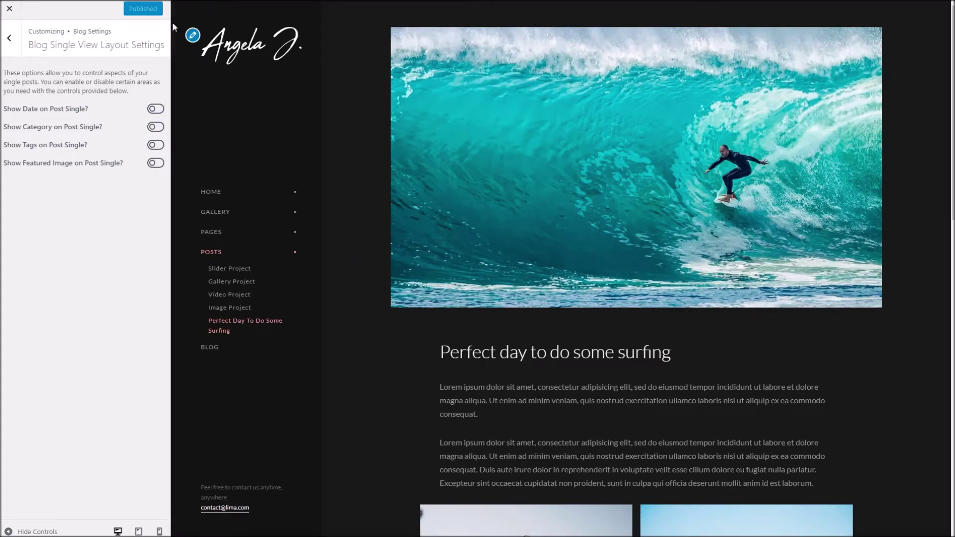
Step: Reload the Customizer and preview the 'Perfect day to do some surfing' post
right_click(351, 99)
click(371, 128)
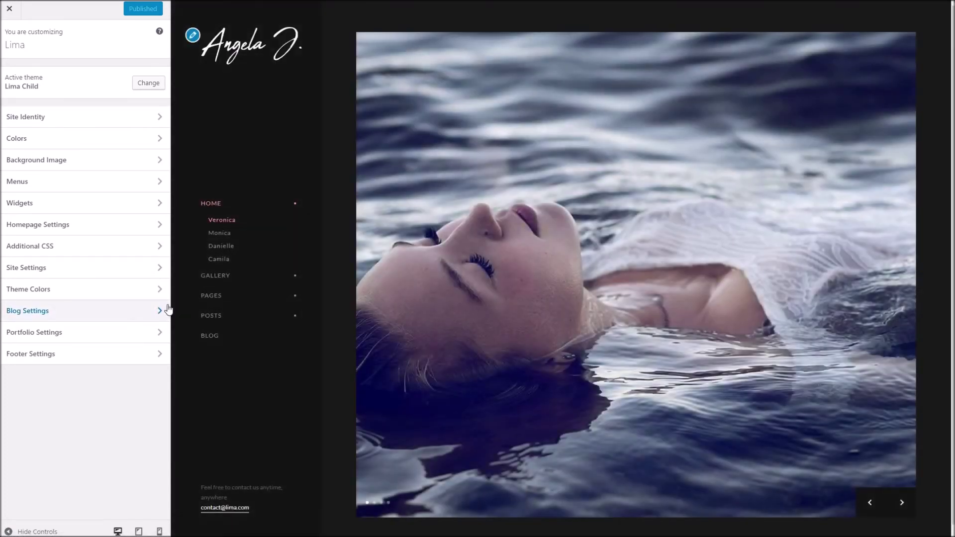
click(278, 342)
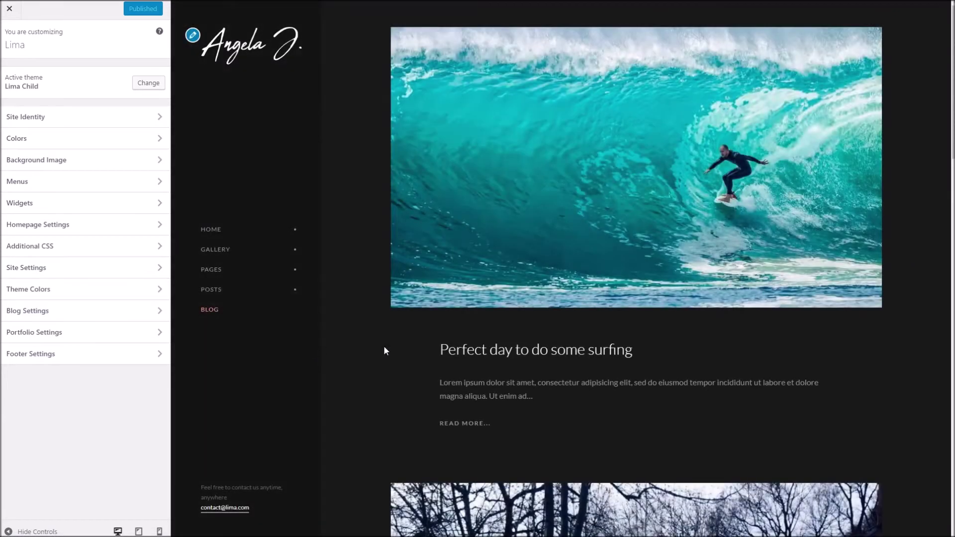
click(465, 349)
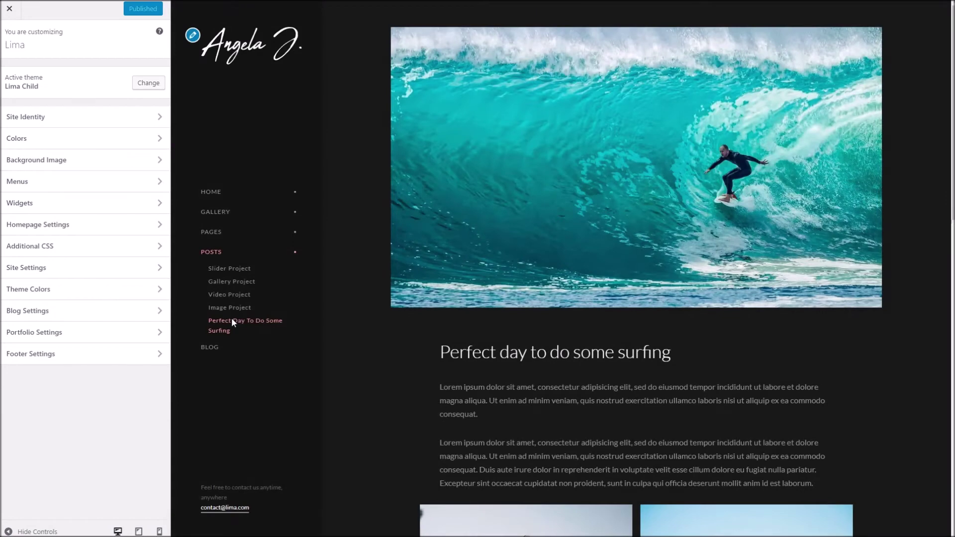
scroll(361, 330, down, 8)
scroll(361, 330, up, 3)
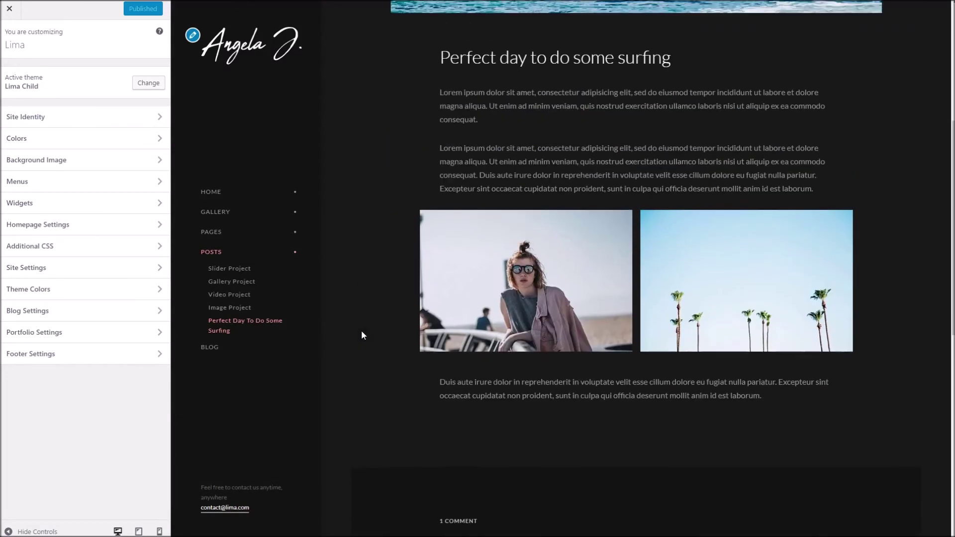
drag(438, 86, 526, 96)
click(471, 79)
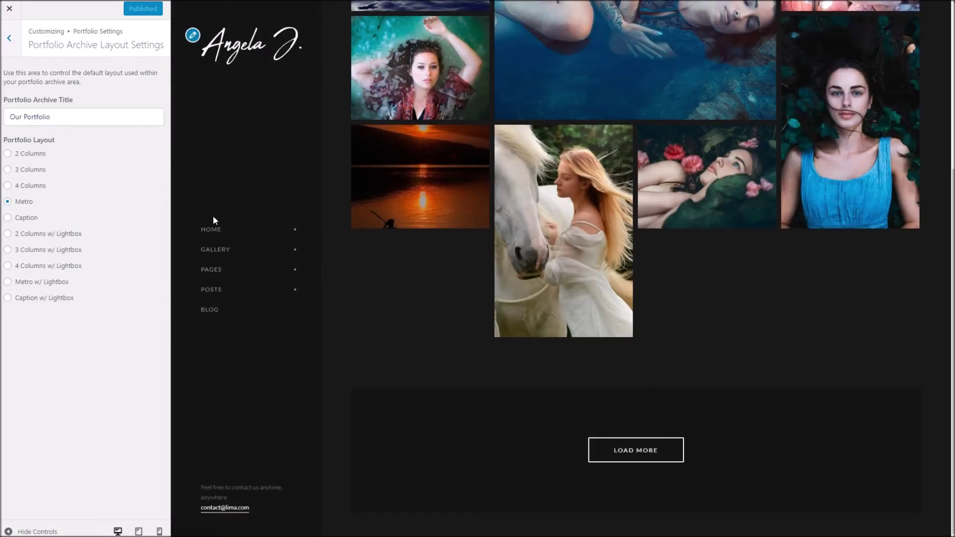
Step: Switch the portfolio archive layout from Metro to Caption
scroll(342, 207, up, 5)
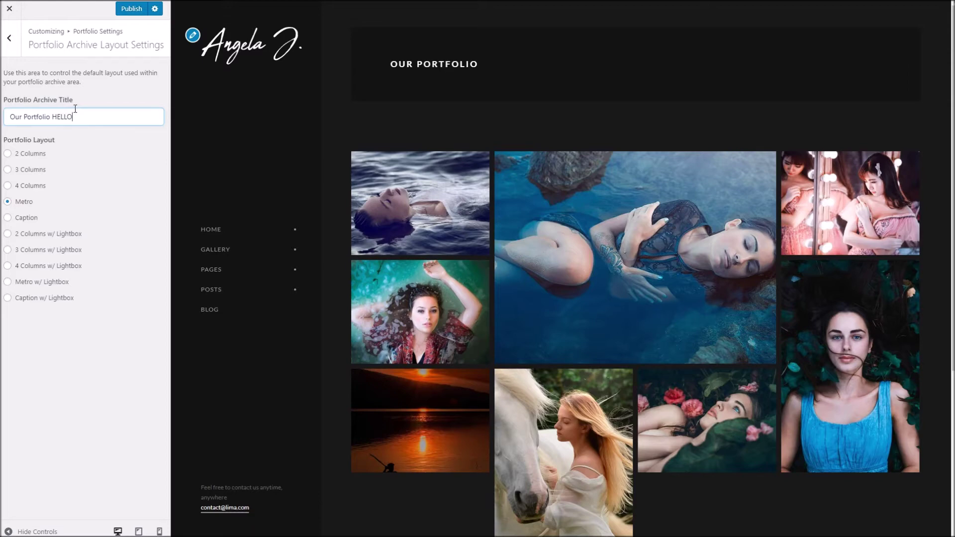
click(25, 220)
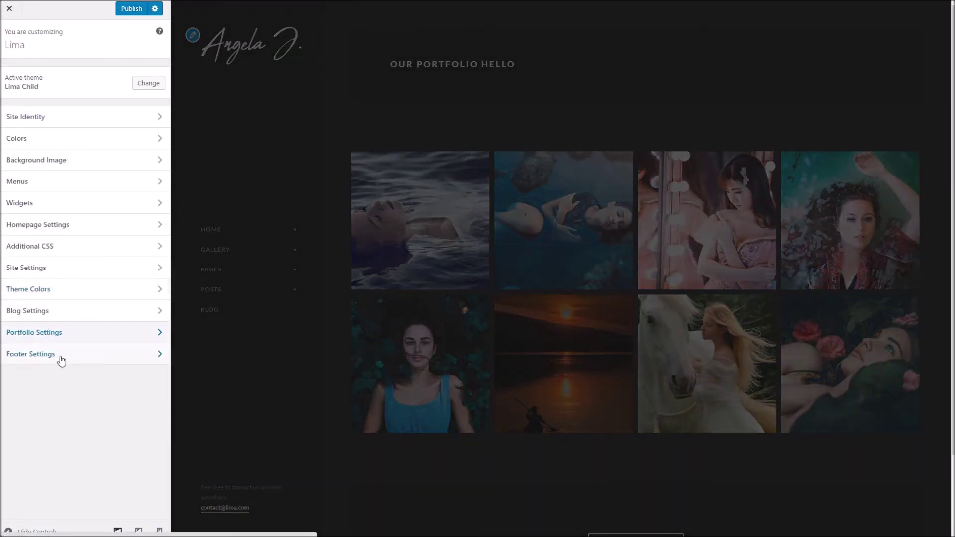
click(61, 361)
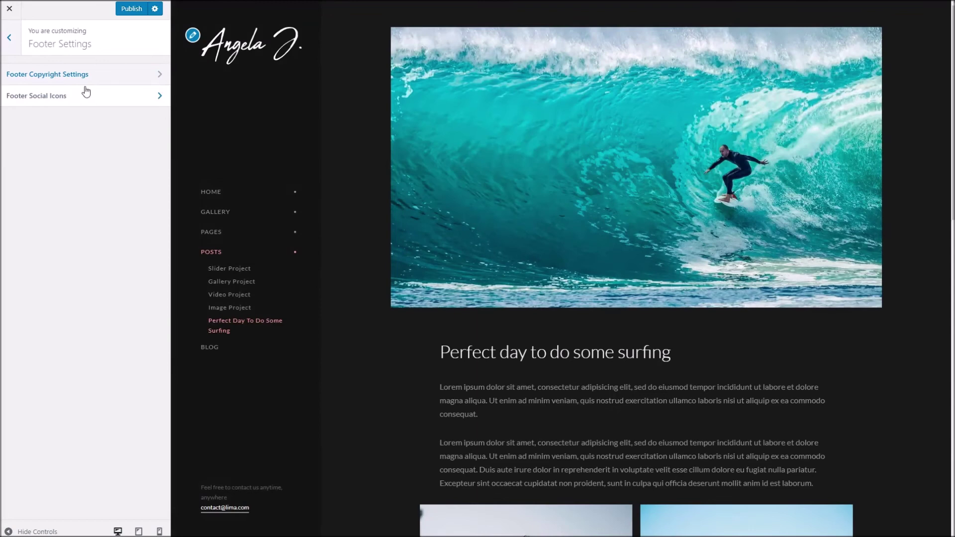
Step: Replace the existing footer copyright HTML with the plain text HELLO WORLD
scroll(307, 379, down, 10)
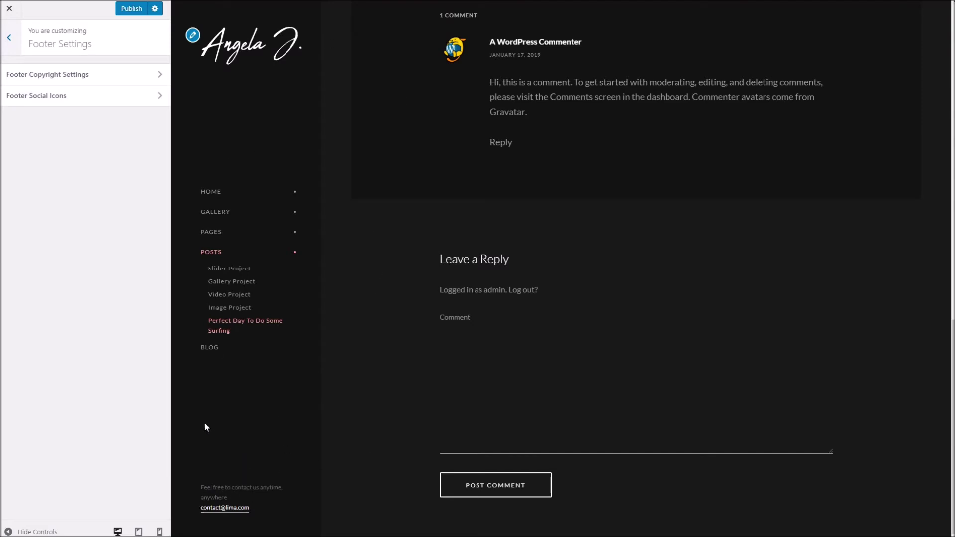
click(75, 75)
drag(141, 128, 9, 106)
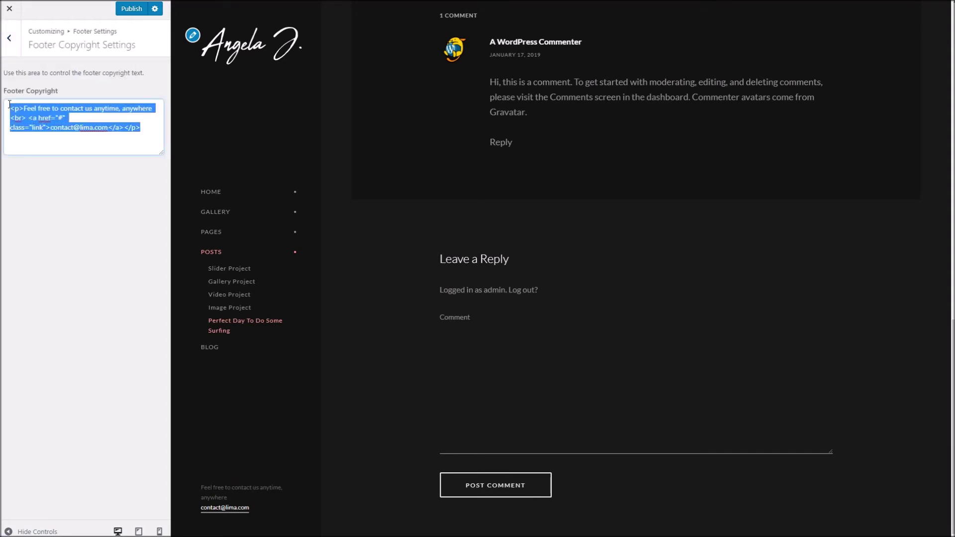
text(HELLO WORLD)
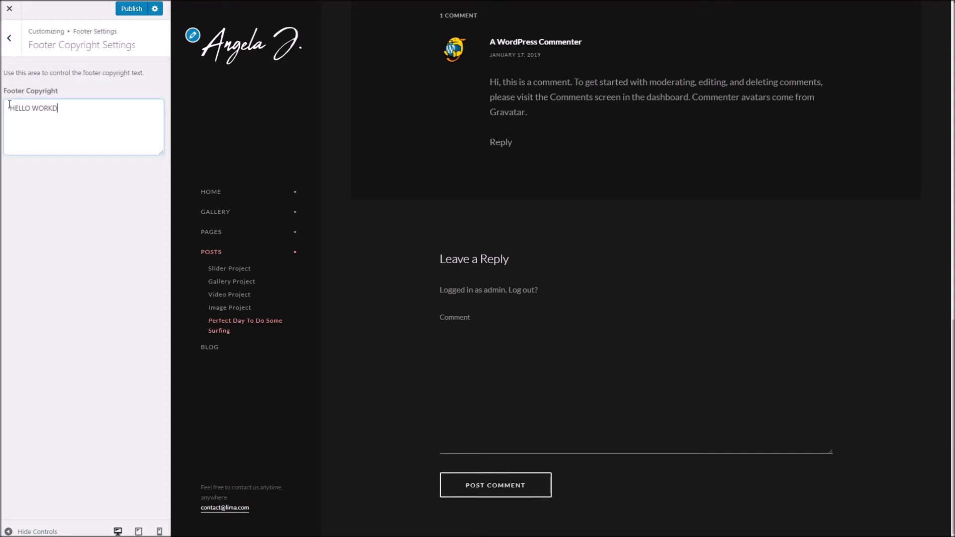
click(9, 38)
Step: Set the first footer social icon to fa-dribbble with the link #
click(59, 97)
click(60, 108)
click(61, 132)
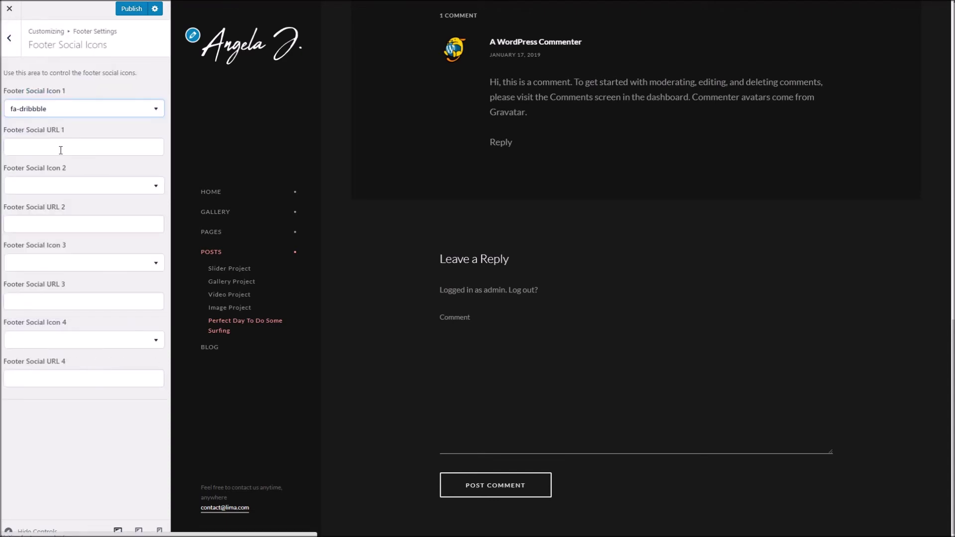
click(90, 146)
text(#)
Step: Give social icons 2 and 3 fa-facebook and fa-houzz, then reload the preview
click(71, 186)
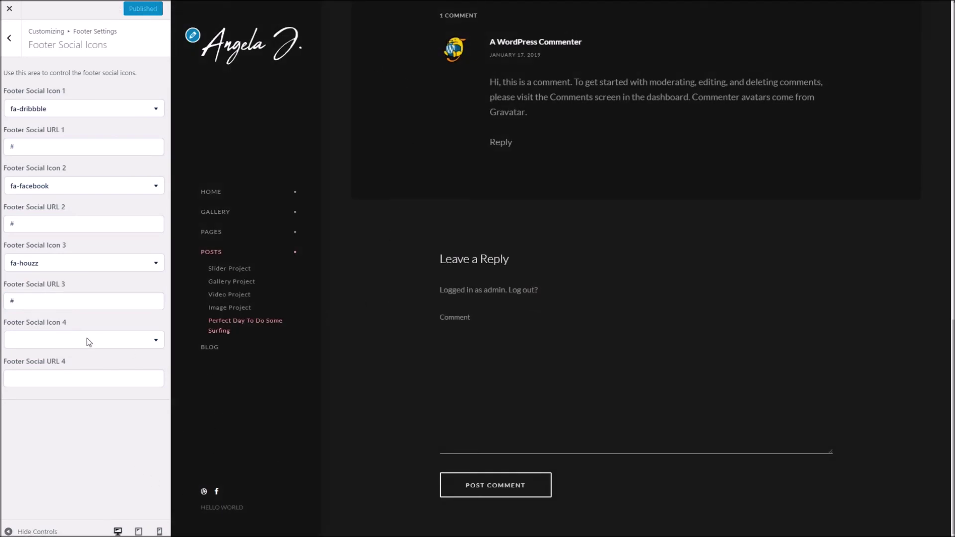
right_click(390, 379)
click(356, 435)
right_click(322, 398)
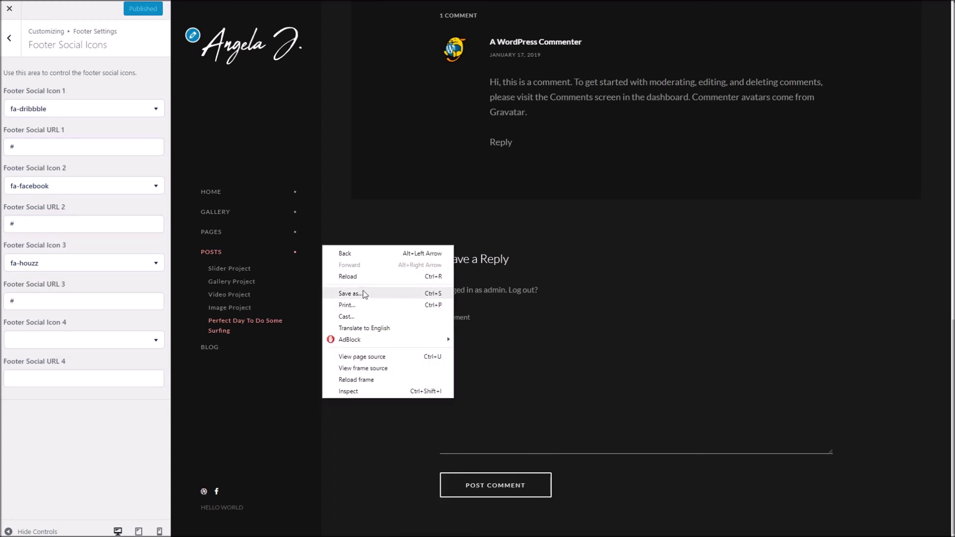